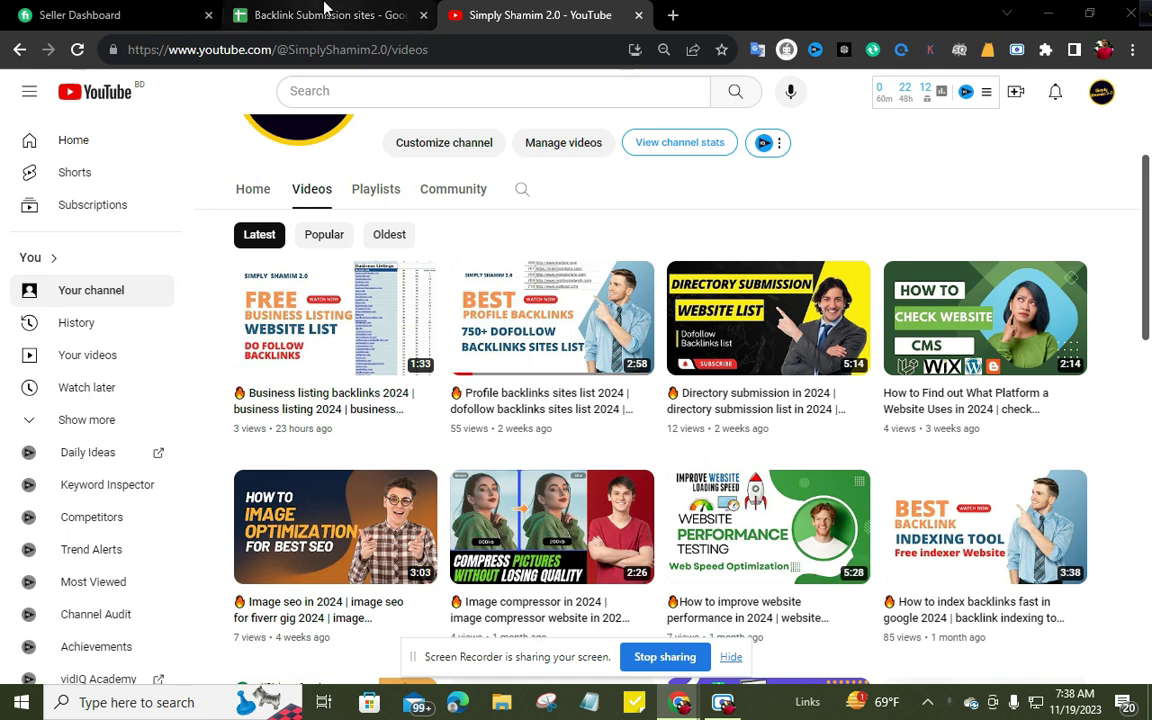
Switch to the Backlink Submission sites spreadsheet and review the classified submission site list in column A.
{"action": "left_click", "coordinate": [328, 15]}
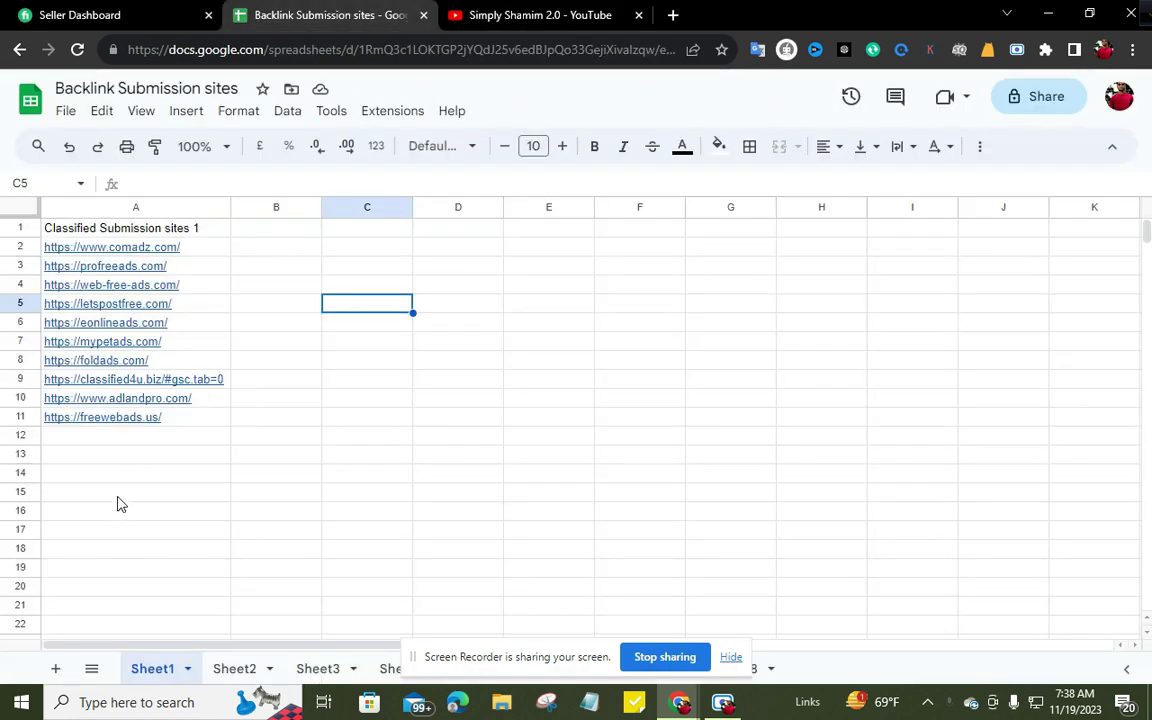
{"action": "left_click_drag", "start_coordinate": [124, 462], "coordinate": [120, 228]}
{"action": "left_click", "coordinate": [587, 400]}
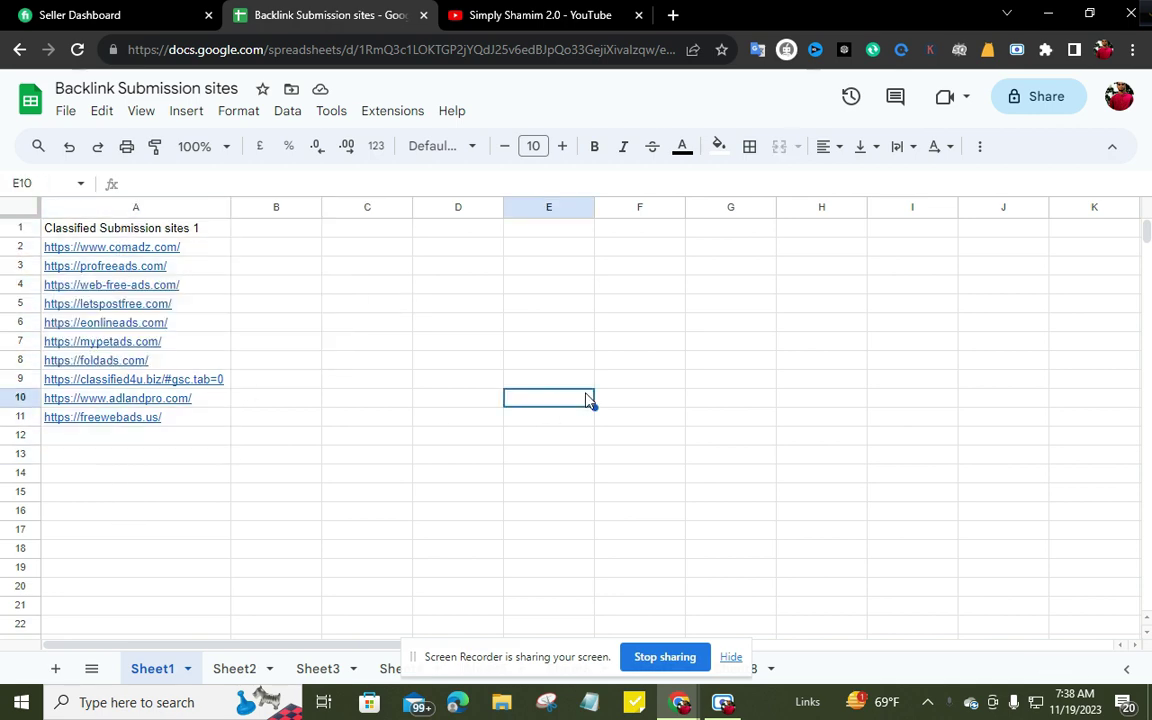
Switch back to the YouTube channel and look over its latest backlink and SEO videos.
{"action": "left_click", "coordinate": [483, 14]}
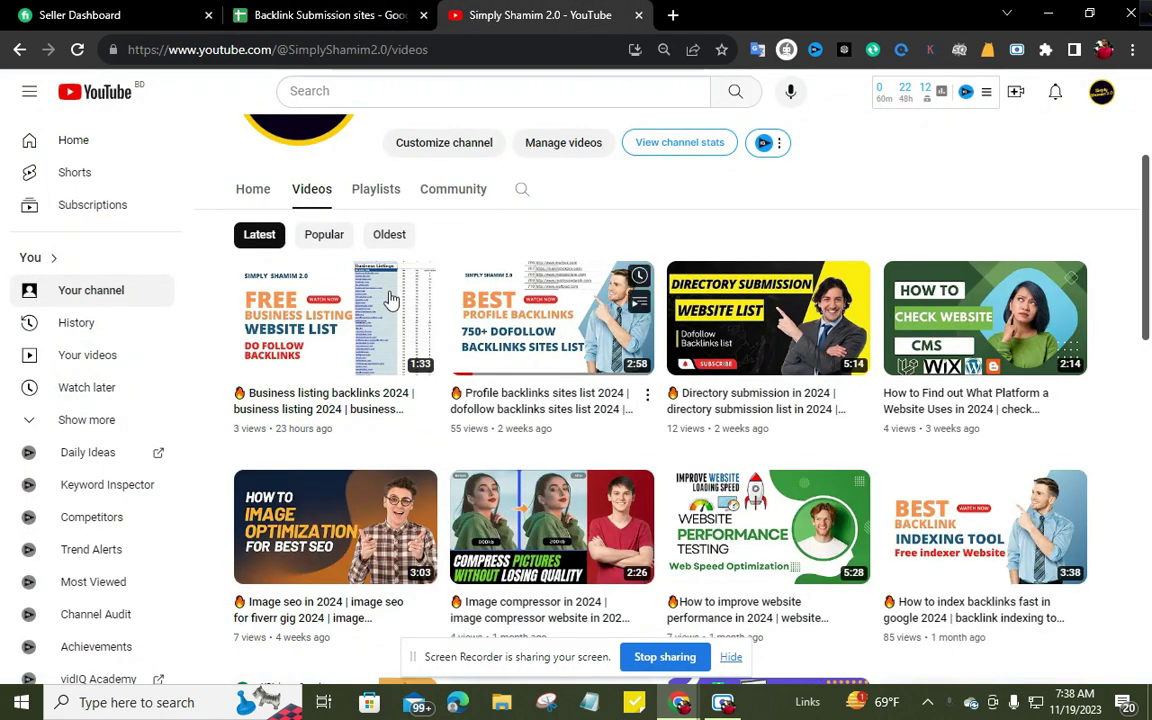
{"action": "mouse_move", "coordinate": [262, 430]}
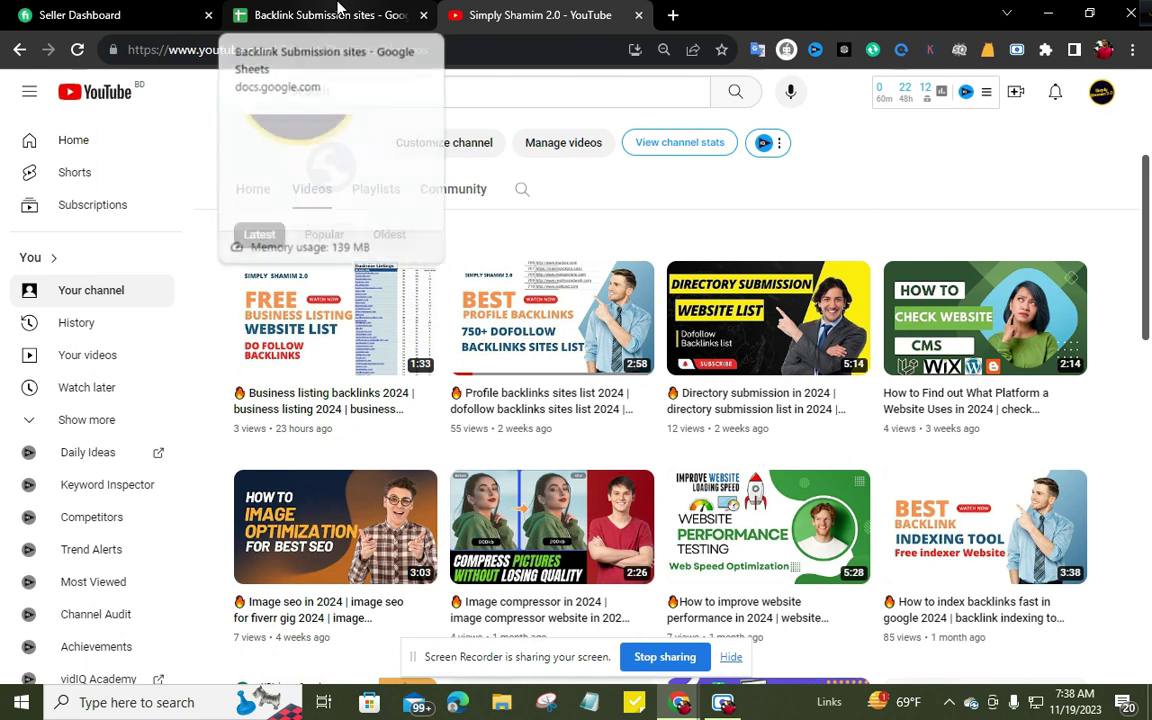
Return to the Backlink Submission sites spreadsheet and open the profreeads.com site from the list.
{"action": "left_click", "coordinate": [340, 10]}
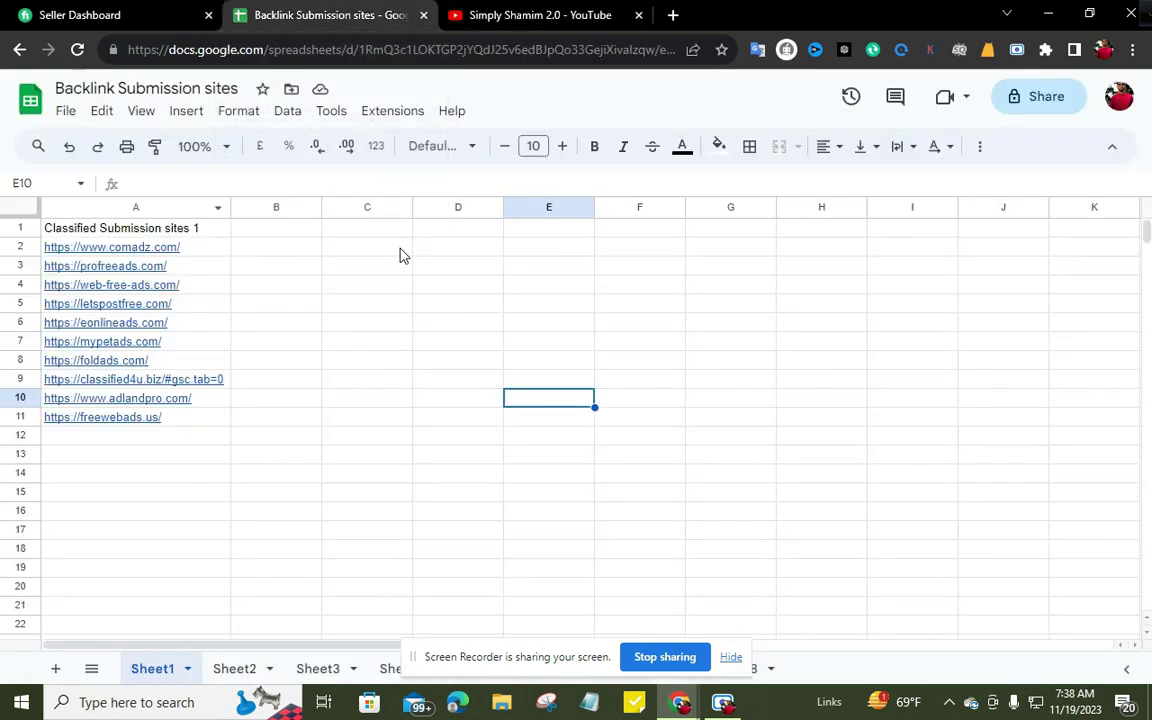
{"action": "left_click", "coordinate": [405, 266]}
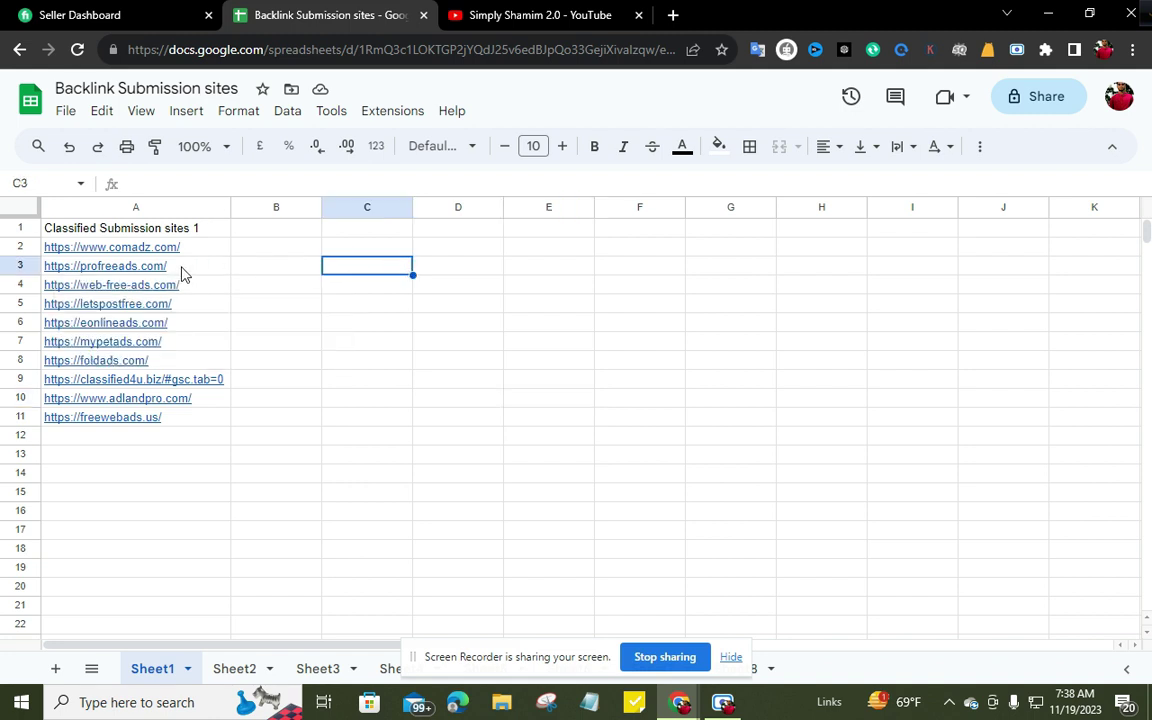
{"action": "left_click", "coordinate": [114, 272]}
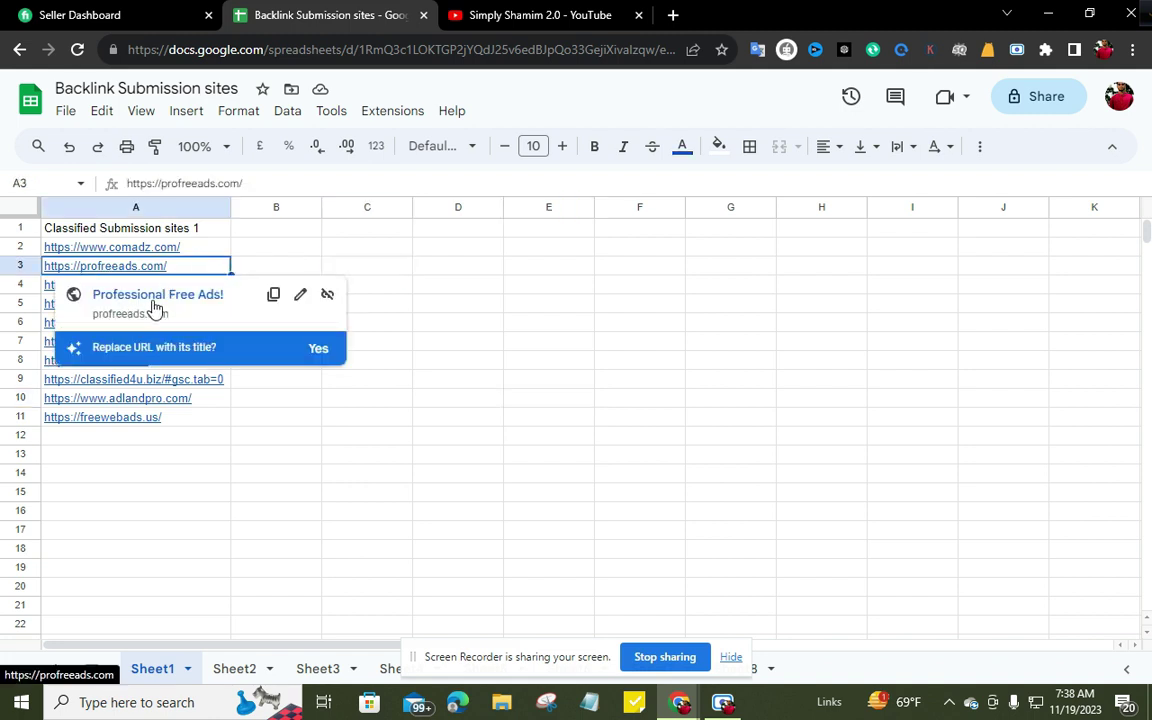
{"action": "left_click", "coordinate": [148, 300]}
{"action": "left_click", "coordinate": [527, 10]}
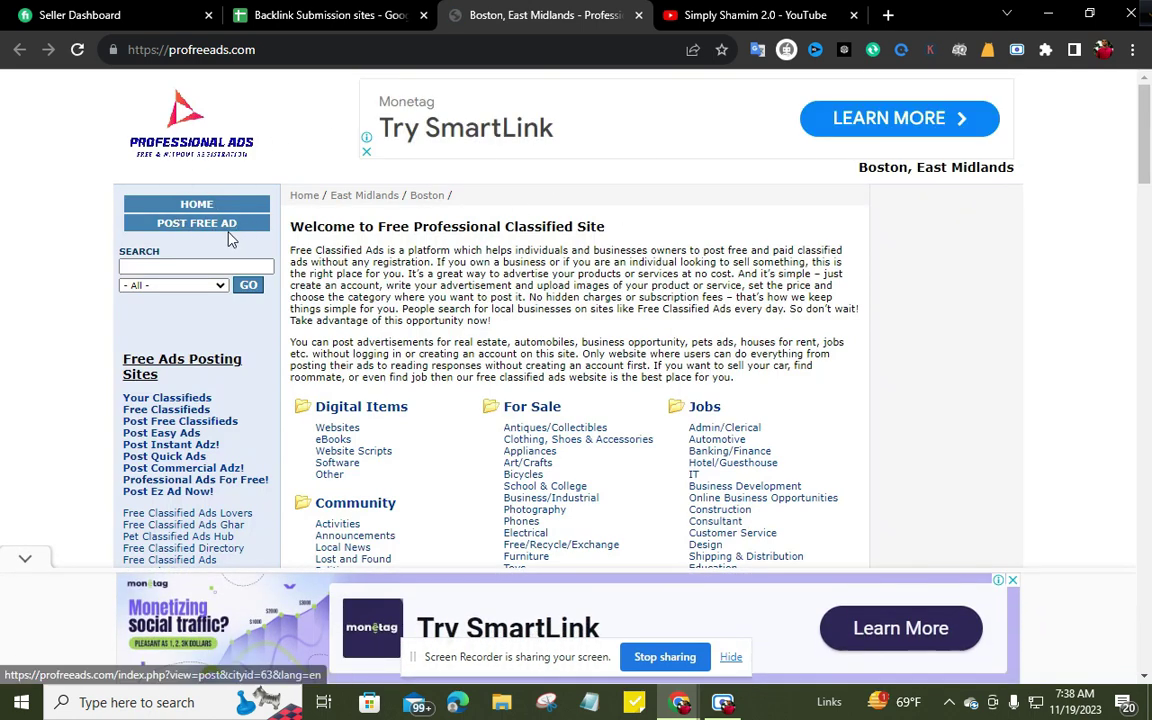
Go back to the spreadsheet and open the mypetads.com site from the list.
{"action": "left_click", "coordinate": [283, 10]}
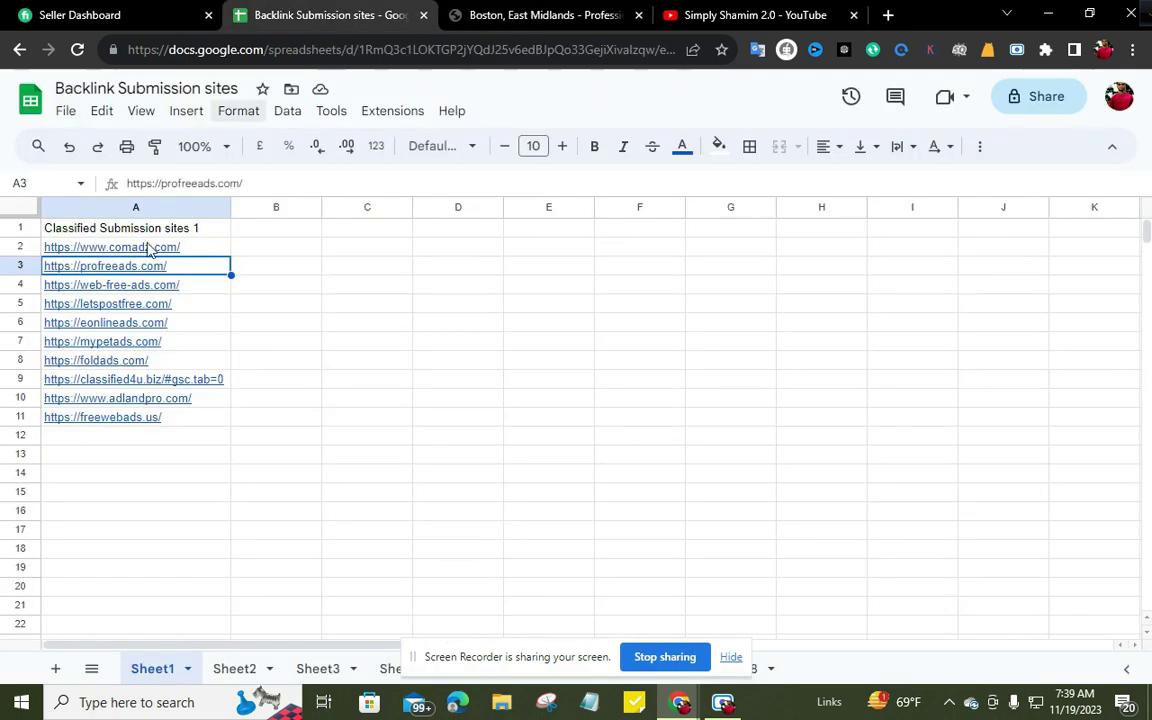
{"action": "left_click", "coordinate": [103, 345]}
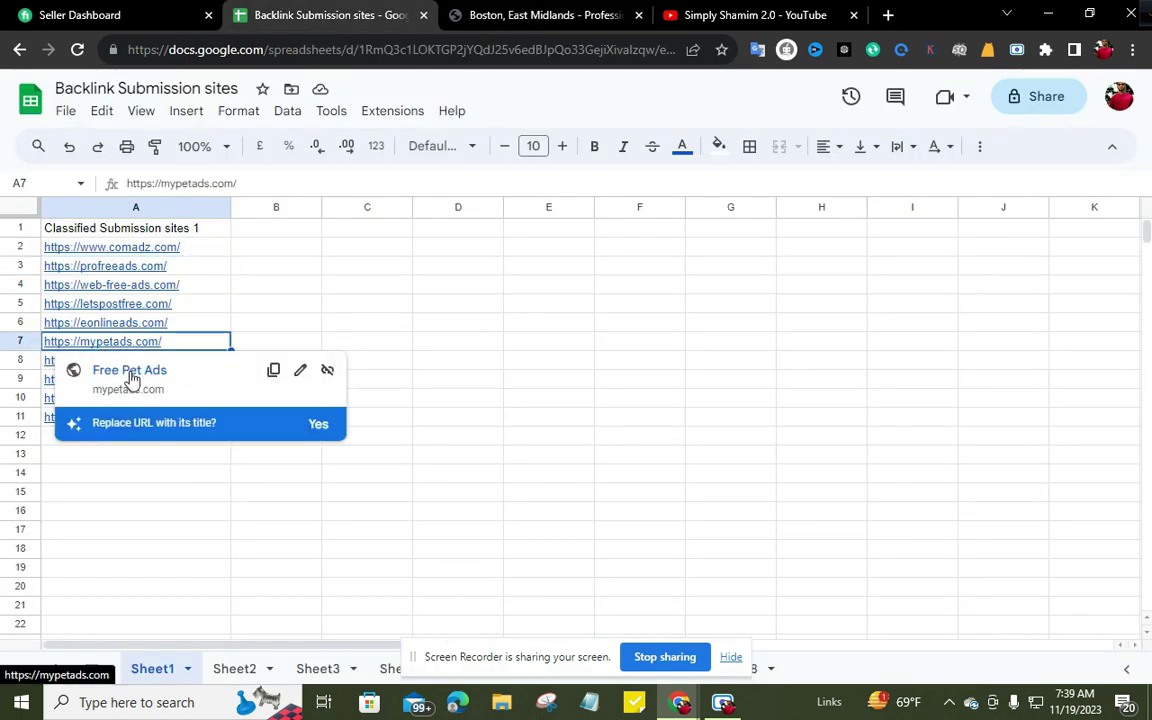
{"action": "left_click", "coordinate": [129, 372]}
{"action": "left_click", "coordinate": [636, 10]}
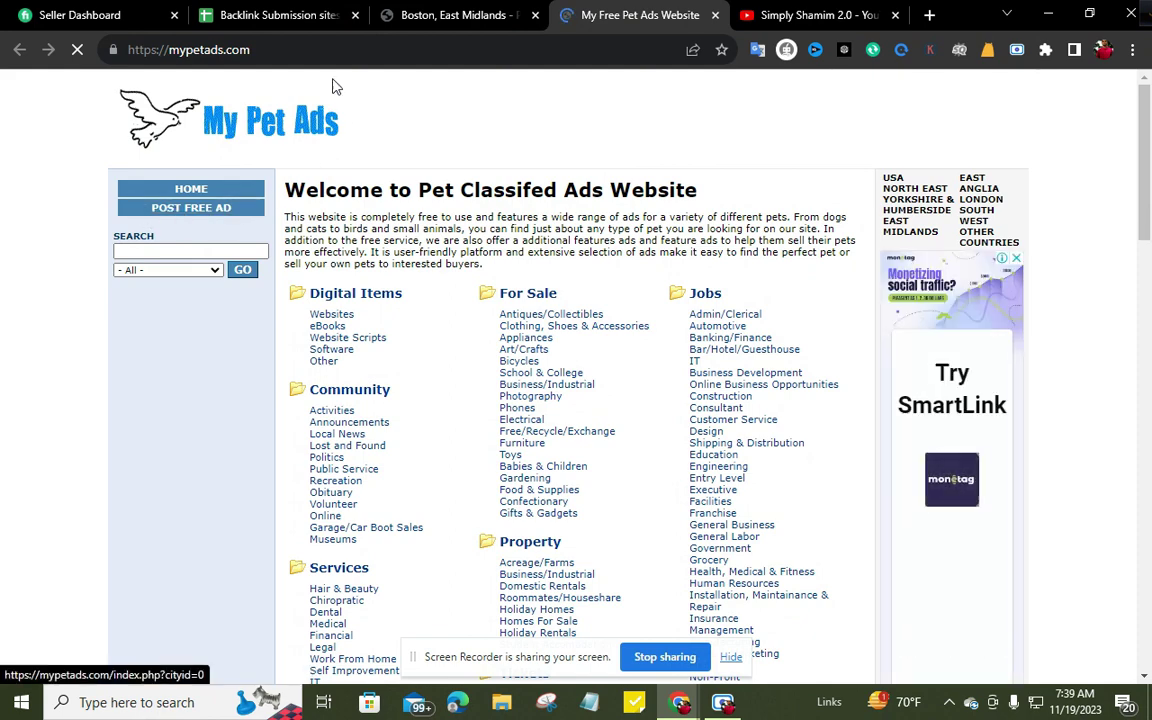
{"action": "left_click", "coordinate": [283, 10]}
{"action": "left_click", "coordinate": [100, 398]}
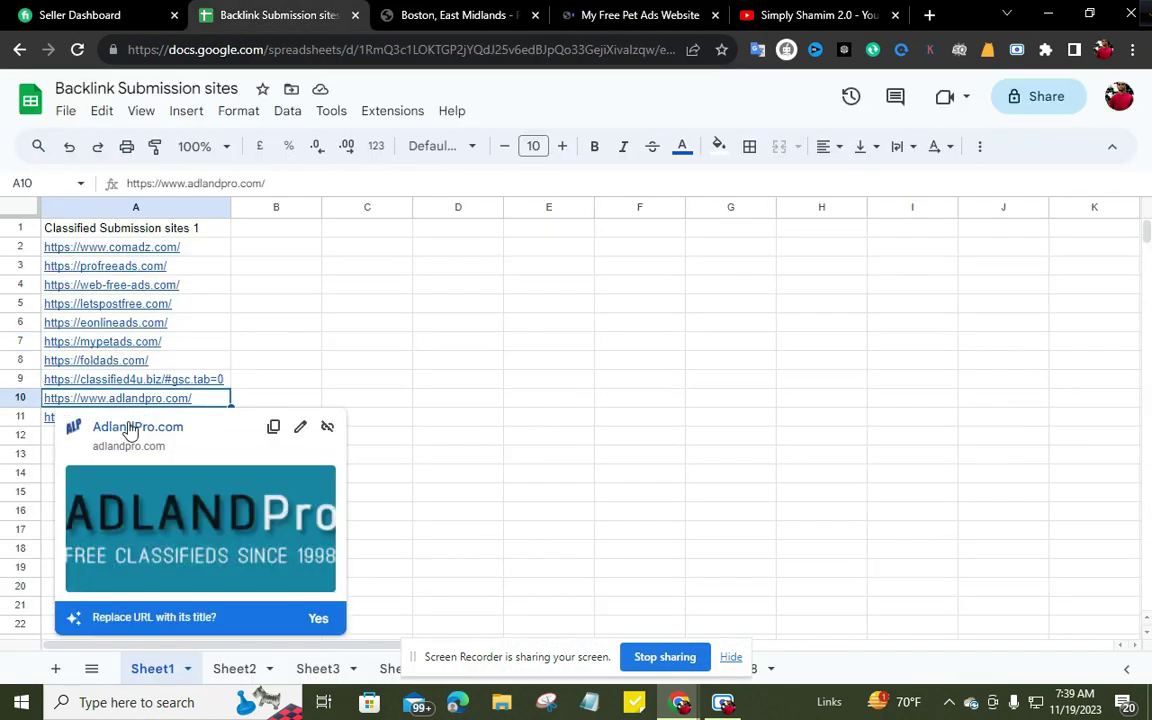
{"action": "left_click", "coordinate": [680, 10]}
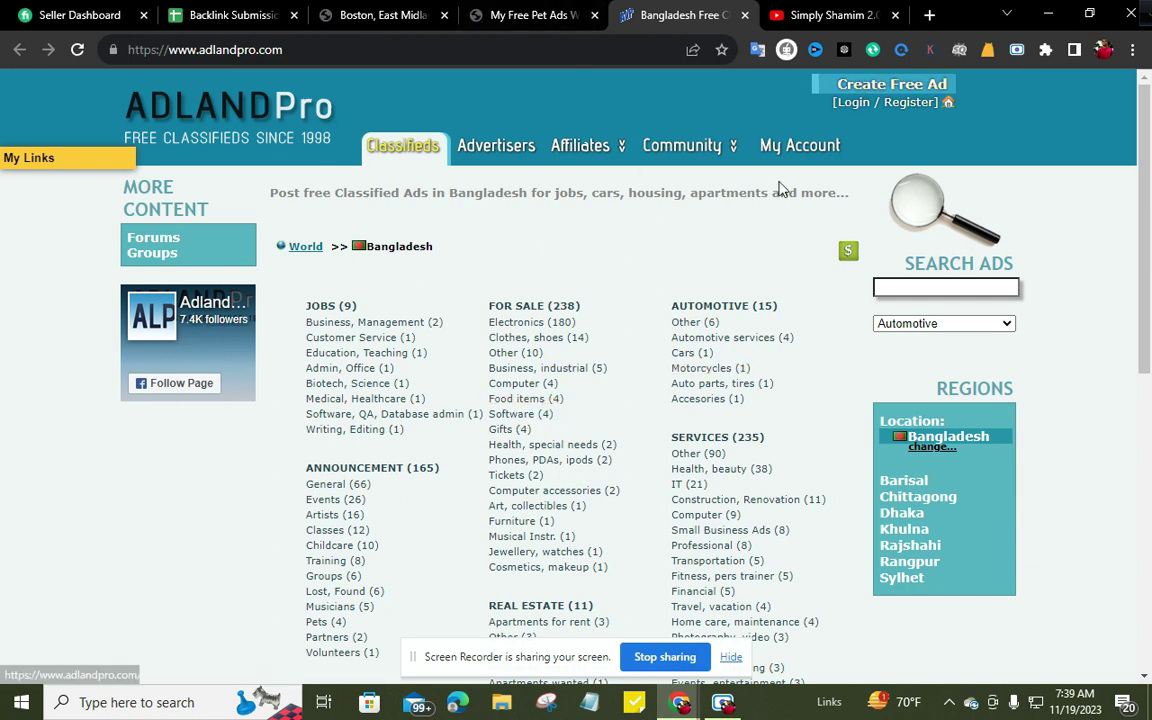
View AdlandPro's Create Free Ad page, and close both the AdlandPro and YouTube pages.
{"action": "left_click", "coordinate": [907, 93]}
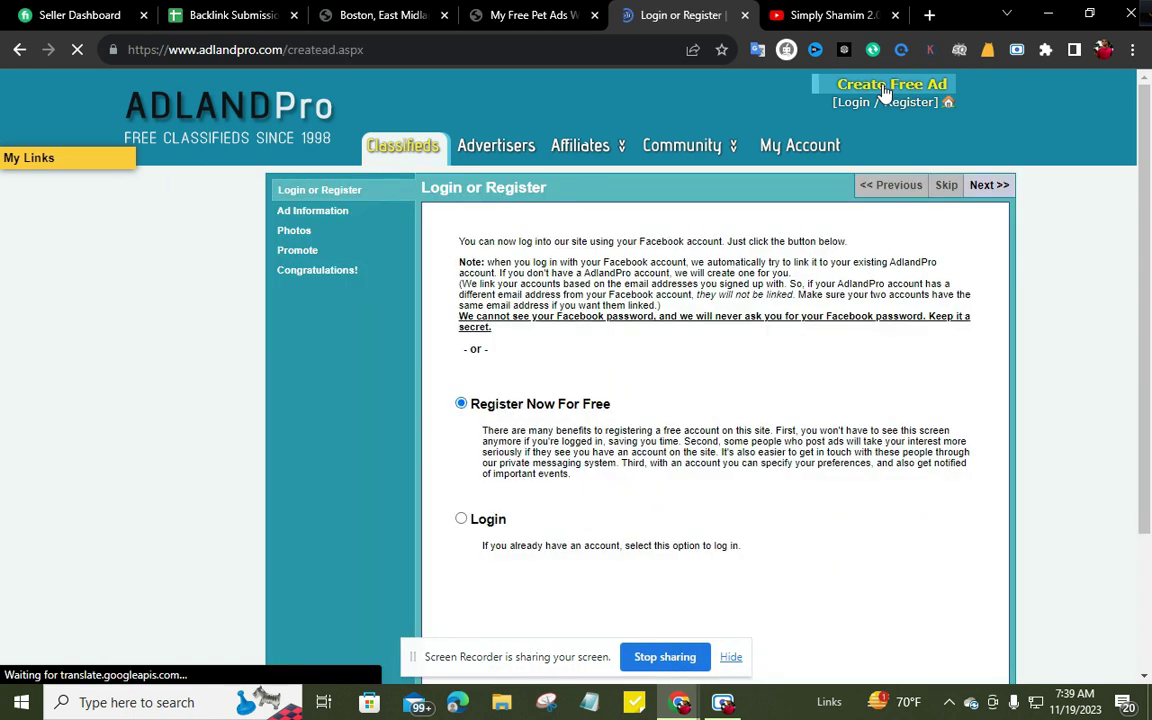
{"action": "key", "text": "ctrl+w"}
{"action": "key", "text": "ctrl+w"}
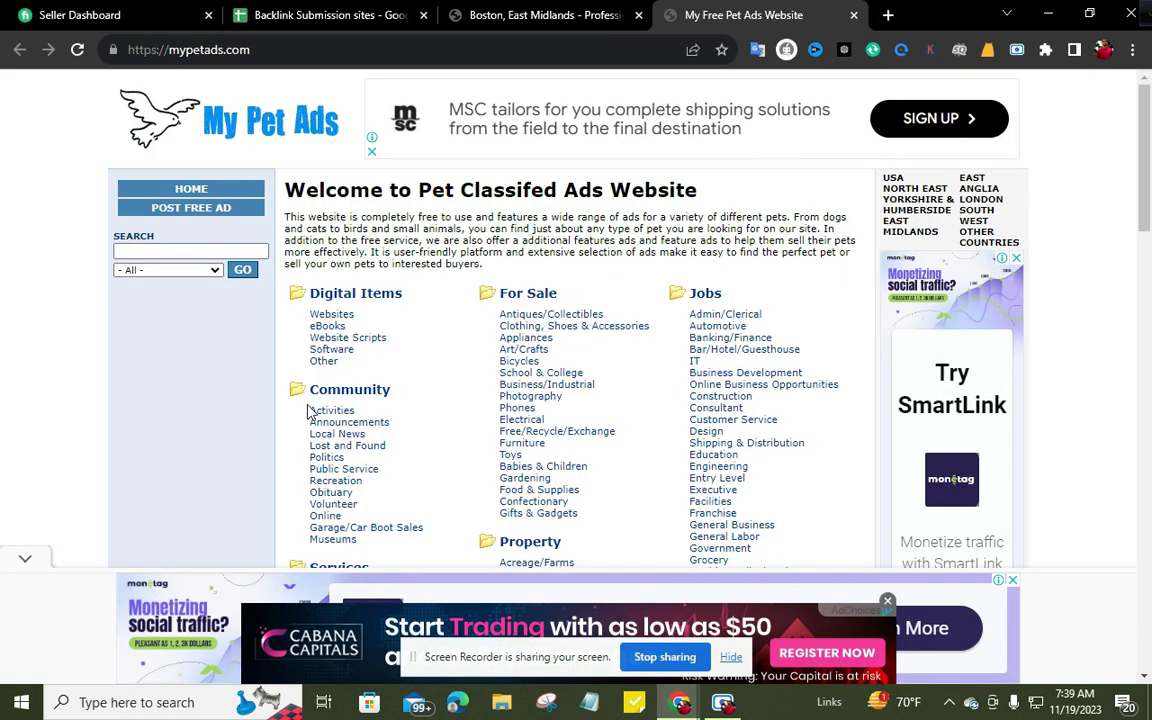
Start a free ad post on My Pet Ads and choose Bangladesh under Other Countries as its location.
{"action": "left_click", "coordinate": [199, 216]}
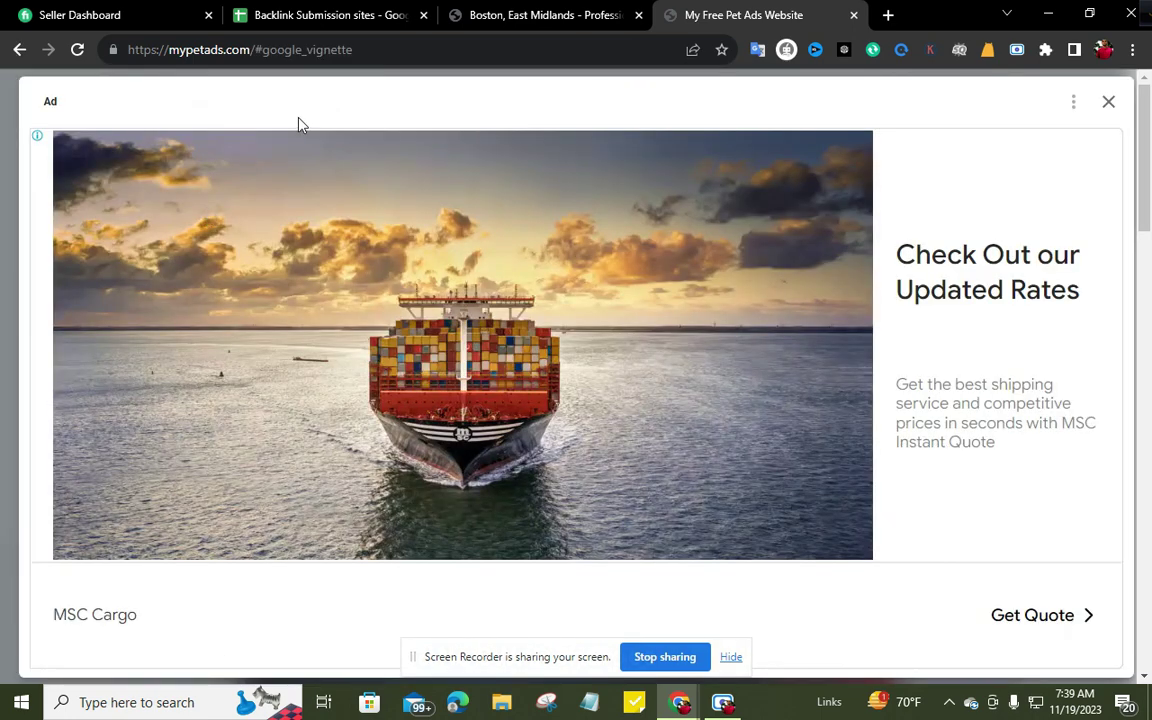
{"action": "left_click", "coordinate": [1107, 106]}
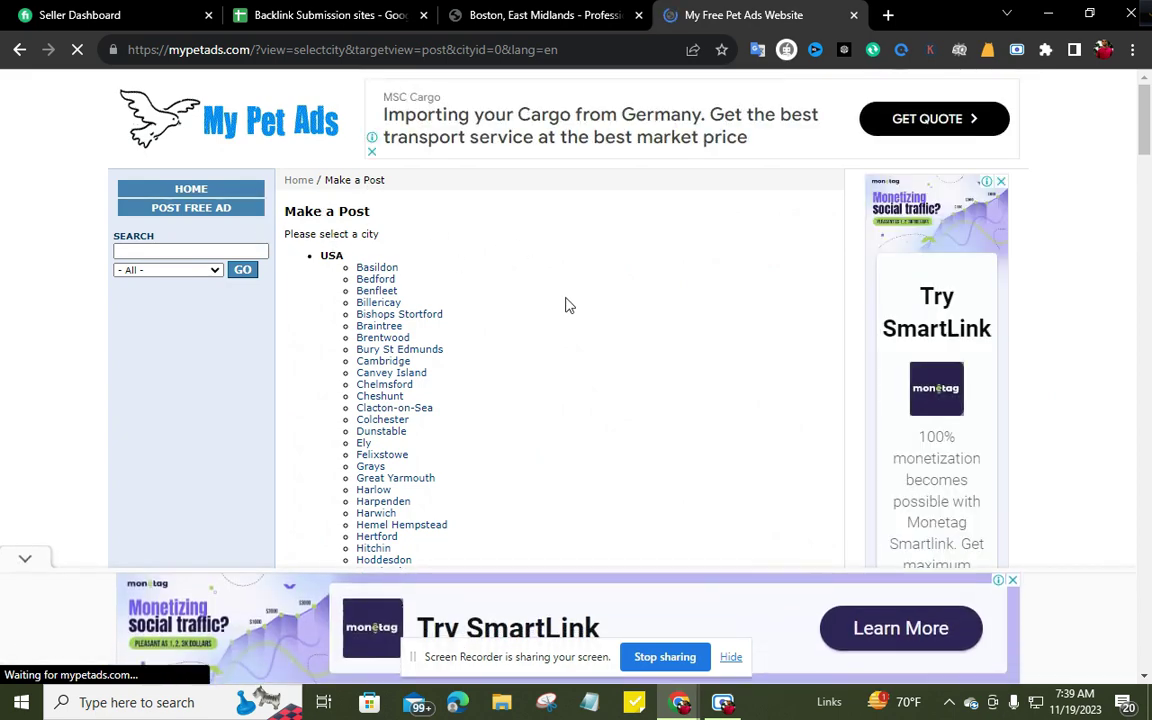
{"action": "scroll", "coordinate": [565, 303], "scroll_direction": "down", "scroll_amount": 8}
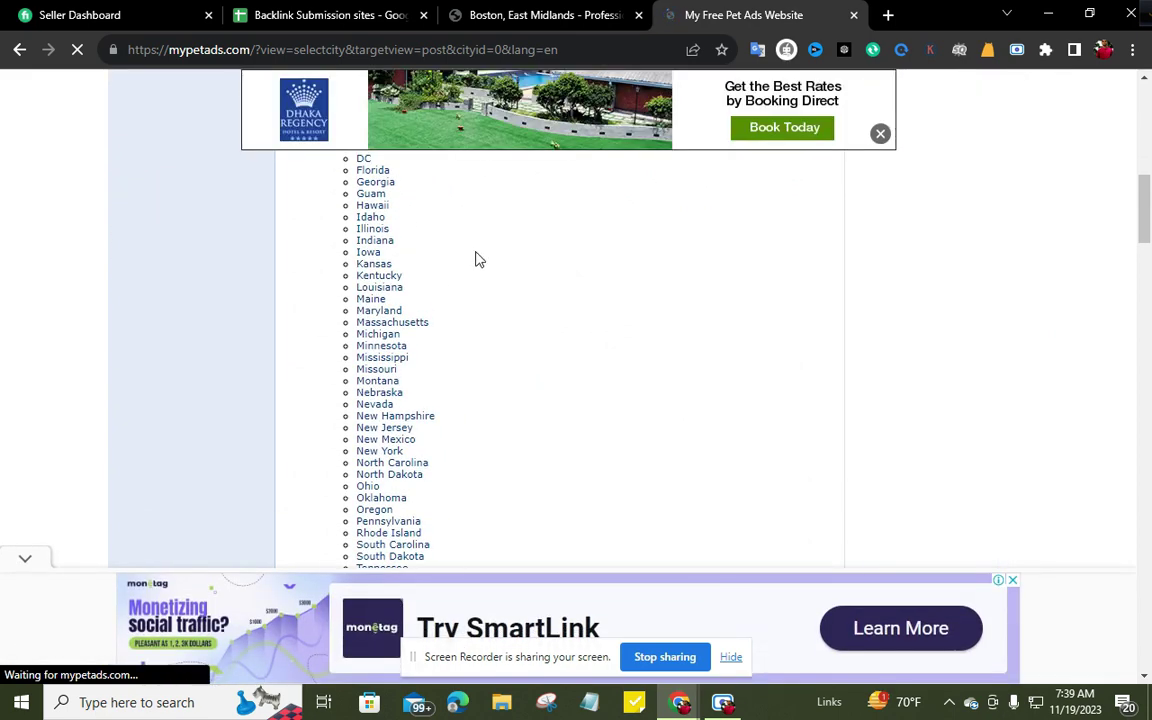
{"action": "scroll", "coordinate": [478, 259], "scroll_direction": "down", "scroll_amount": 12}
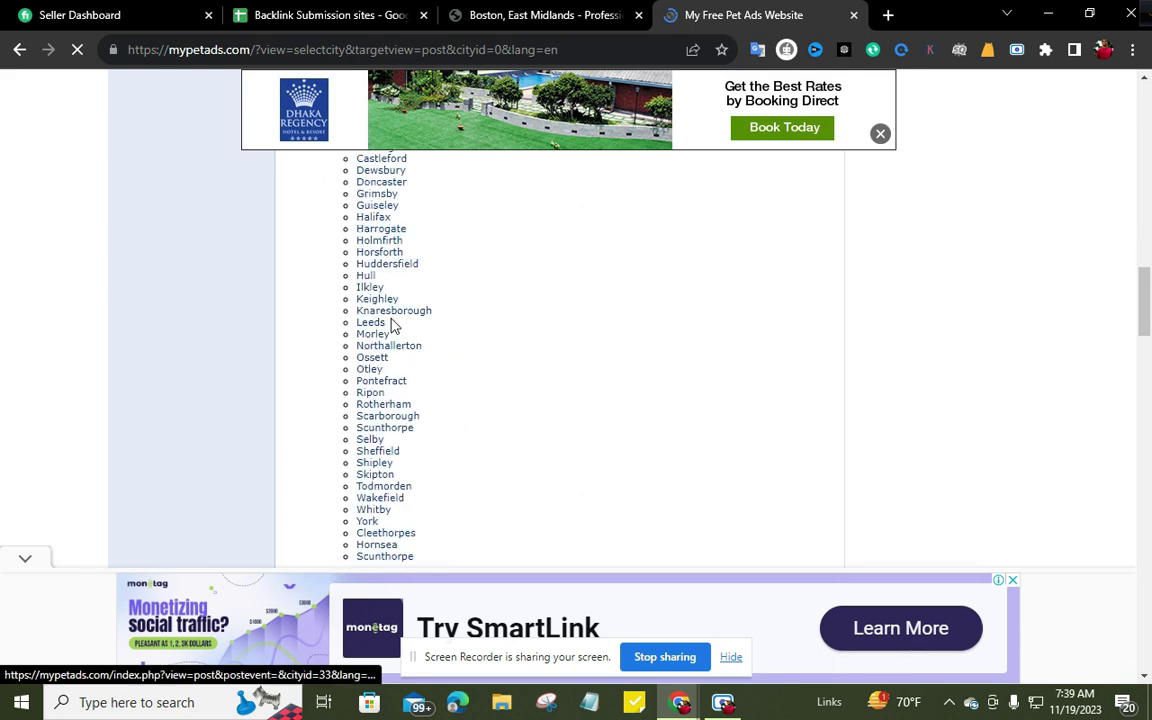
{"action": "scroll", "coordinate": [501, 333], "scroll_direction": "down", "scroll_amount": 9}
{"action": "scroll", "coordinate": [501, 333], "scroll_direction": "down", "scroll_amount": 12}
{"action": "scroll", "coordinate": [504, 330], "scroll_direction": "up", "scroll_amount": 3}
{"action": "scroll", "coordinate": [494, 319], "scroll_direction": "up", "scroll_amount": 2}
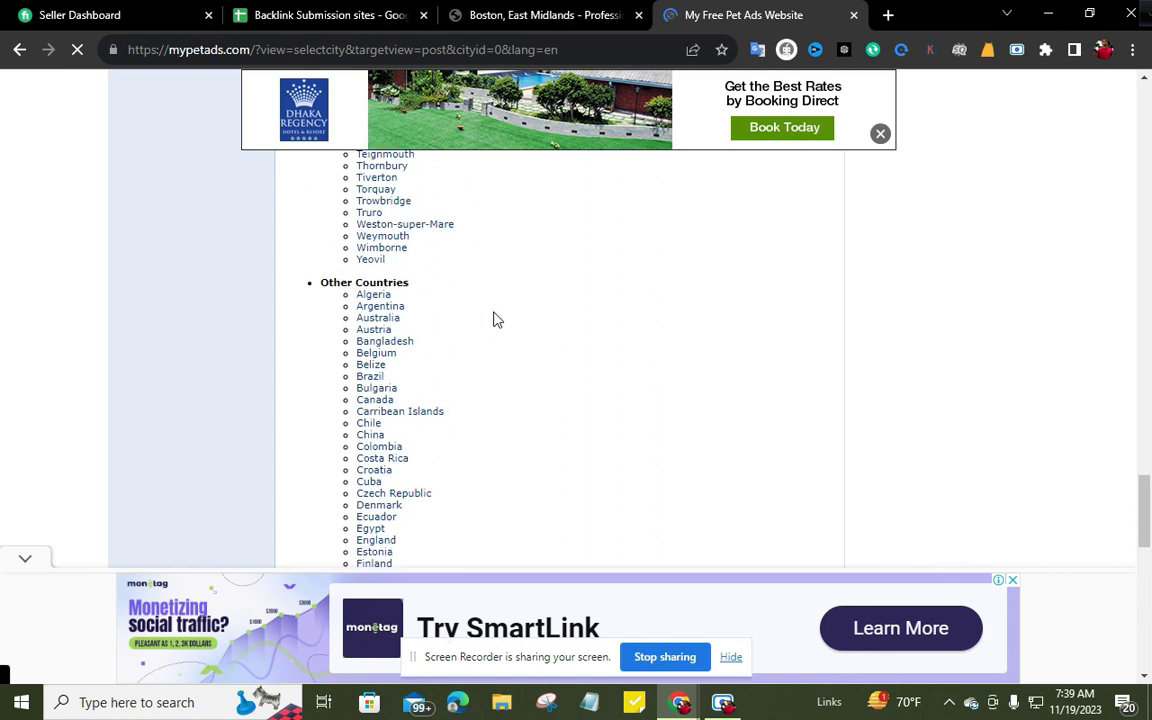
{"action": "left_click", "coordinate": [390, 342]}
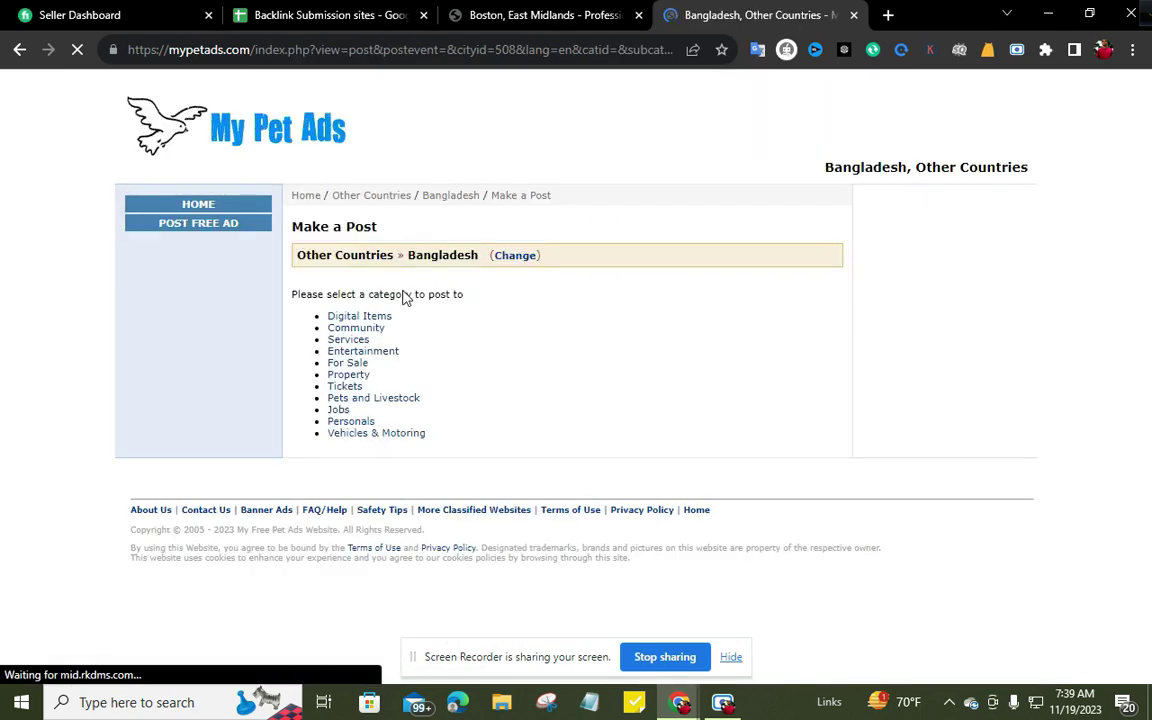
Choose the Services category and the Motors subcategory for the ad post.
{"action": "left_click_drag", "start_coordinate": [489, 300], "coordinate": [294, 296]}
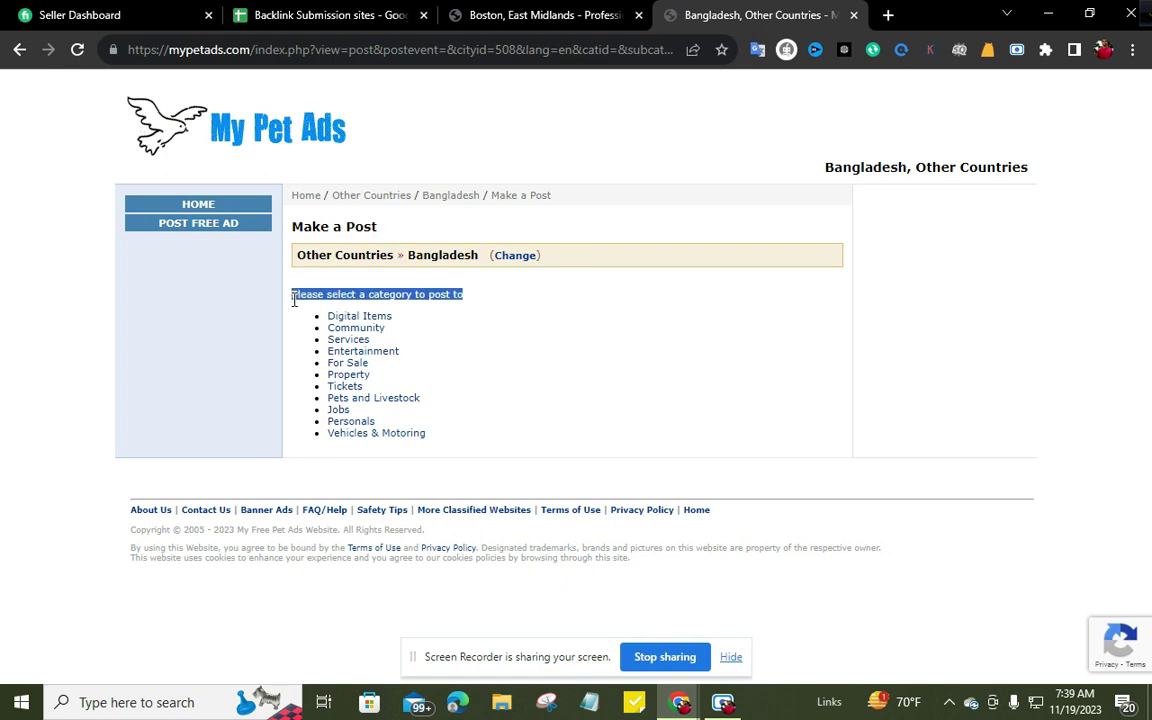
{"action": "left_click", "coordinate": [510, 298]}
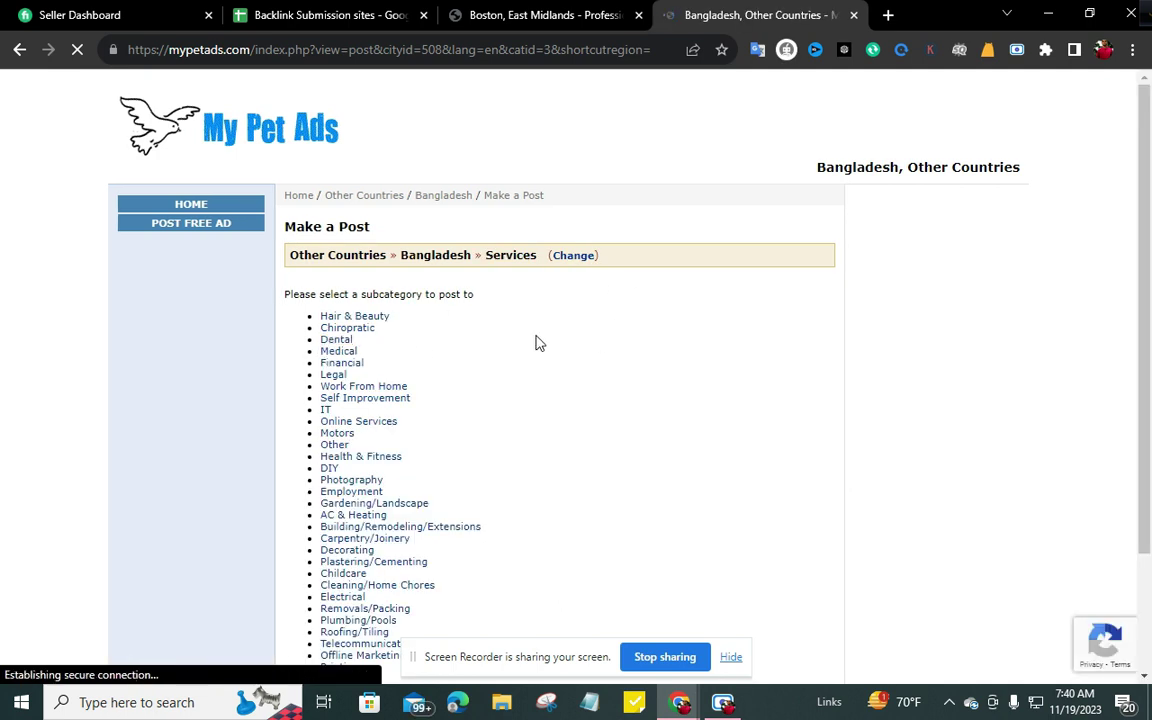
{"action": "scroll", "coordinate": [357, 168], "scroll_direction": "down", "scroll_amount": 2}
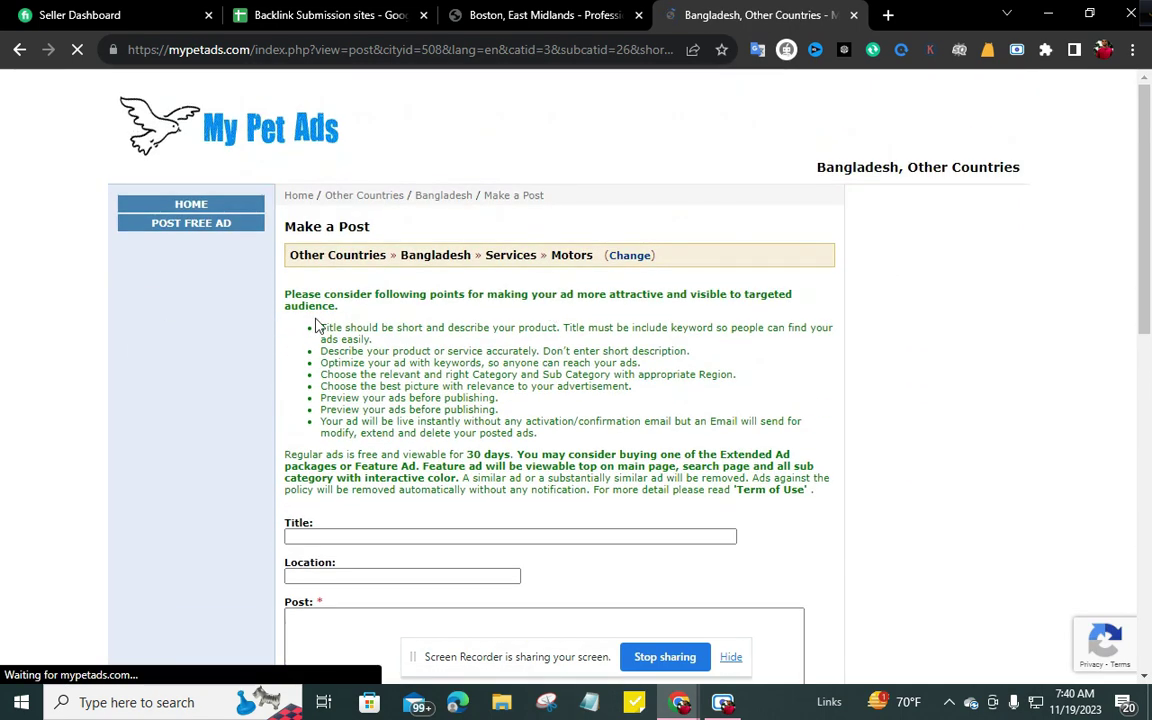
Read through the posting guidelines on the ad's title, description, keywords, category, picture and activation.
{"action": "left_click_drag", "start_coordinate": [303, 329], "coordinate": [724, 440]}
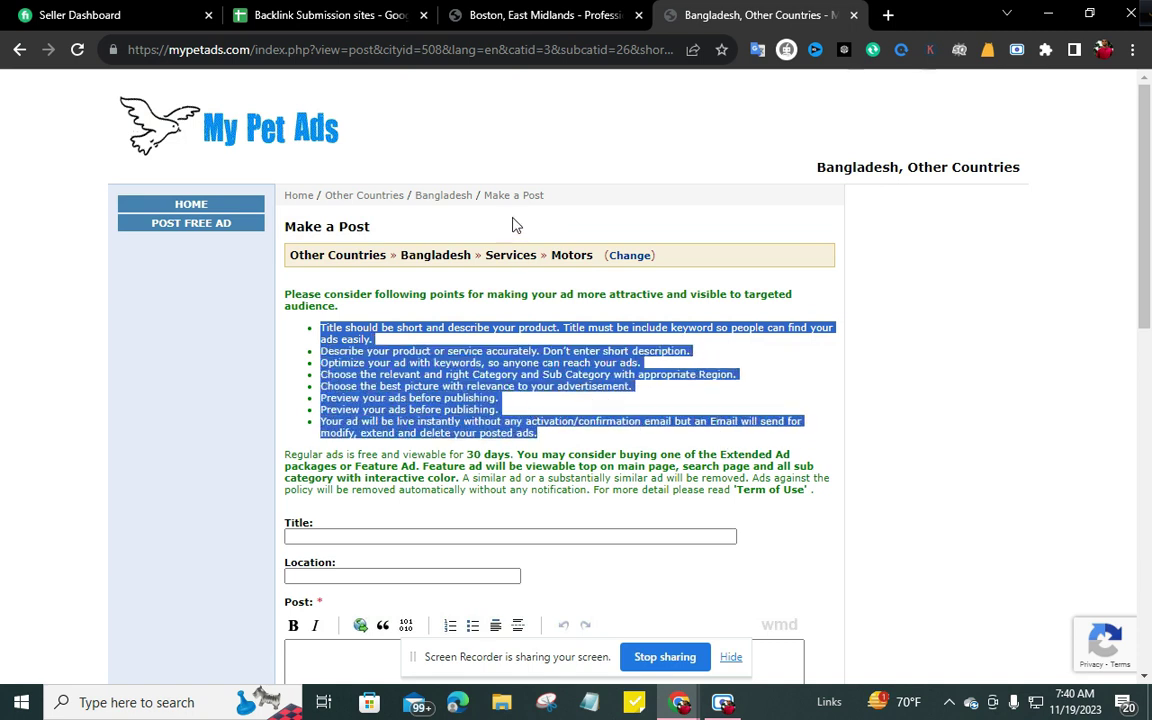
{"action": "left_click", "coordinate": [435, 333]}
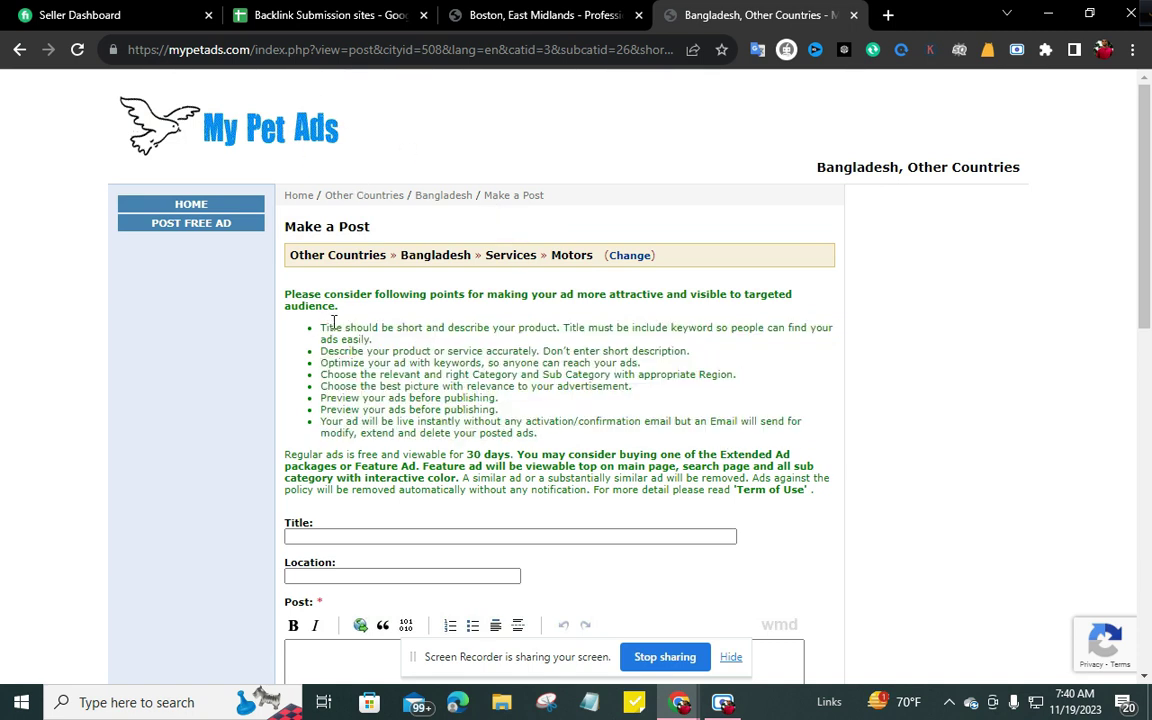
{"action": "left_click_drag", "start_coordinate": [318, 333], "coordinate": [660, 332]}
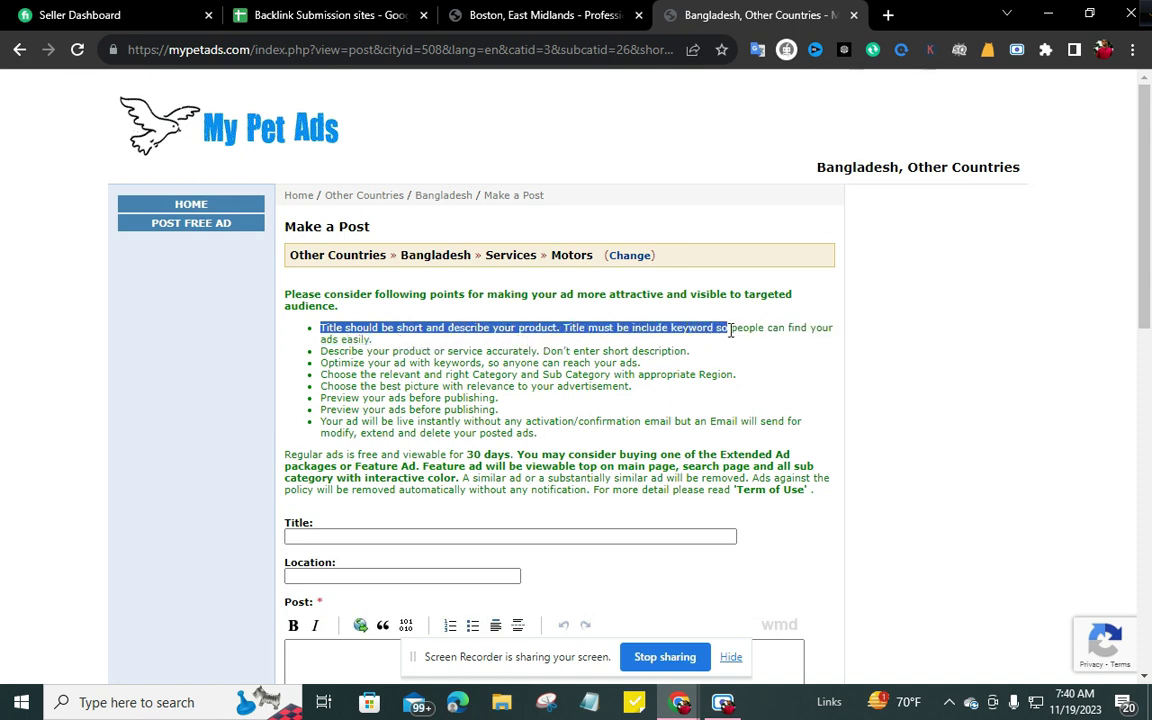
{"action": "left_click_drag", "start_coordinate": [736, 331], "coordinate": [376, 345]}
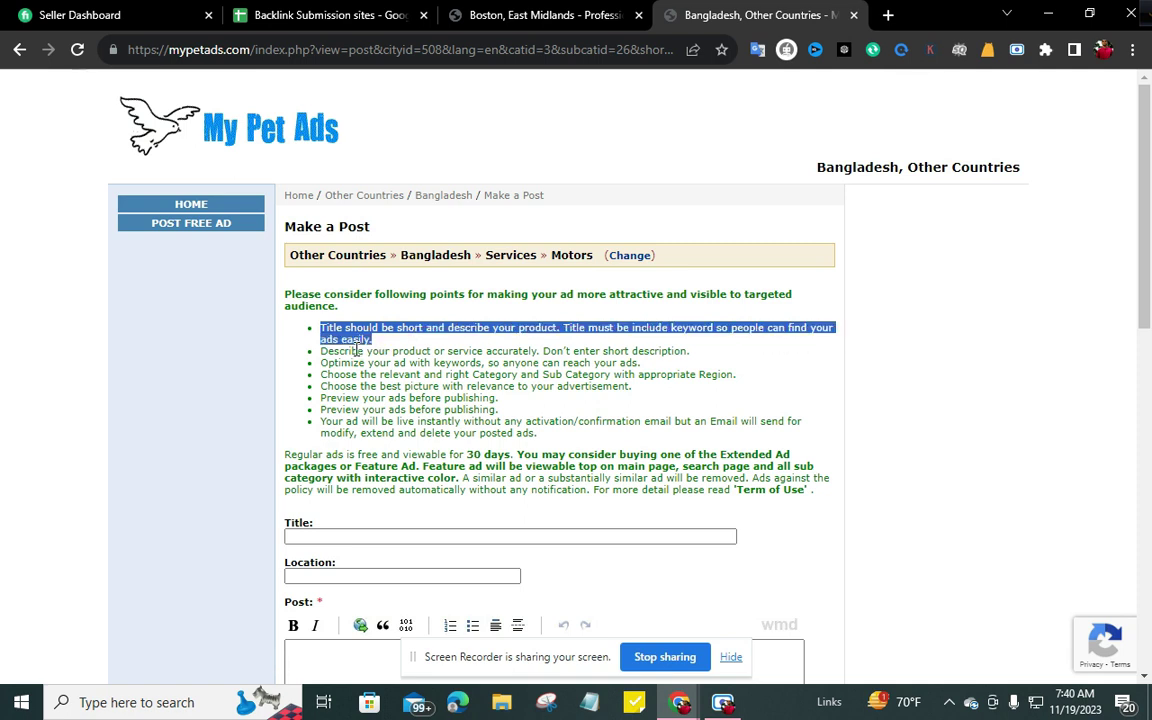
{"action": "left_click", "coordinate": [313, 357]}
{"action": "left_click_drag", "start_coordinate": [322, 350], "coordinate": [528, 353]}
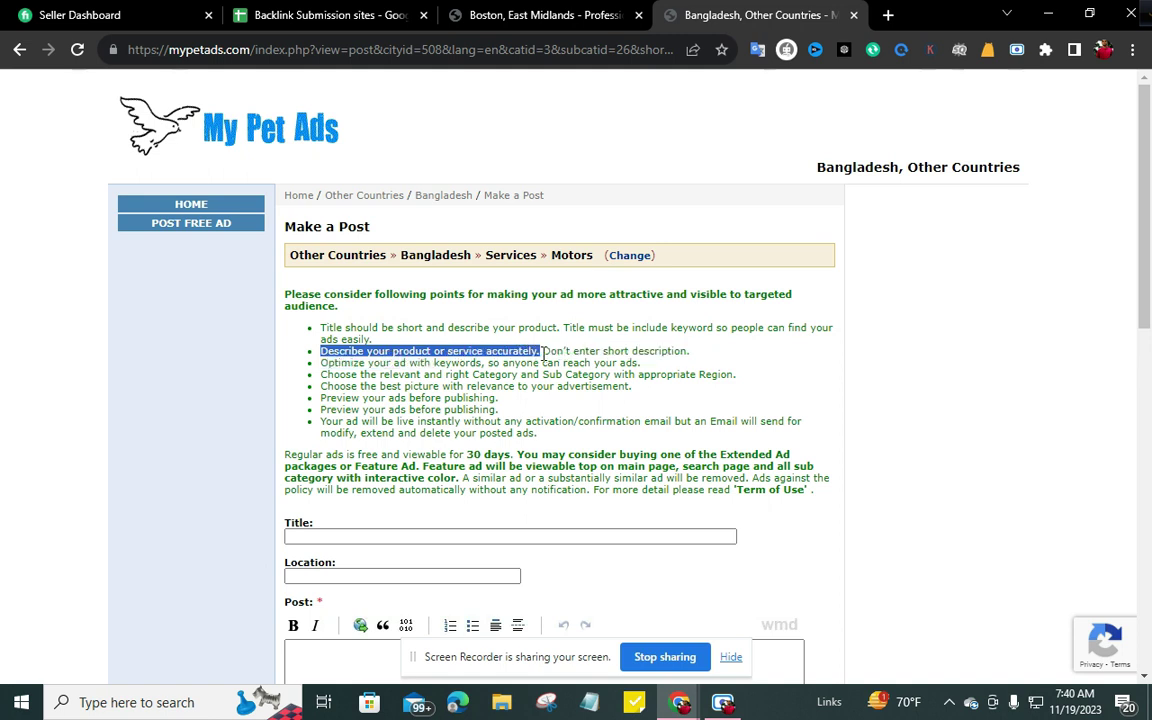
{"action": "left_click_drag", "start_coordinate": [616, 351], "coordinate": [692, 362]}
{"action": "left_click_drag", "start_coordinate": [320, 363], "coordinate": [617, 366]}
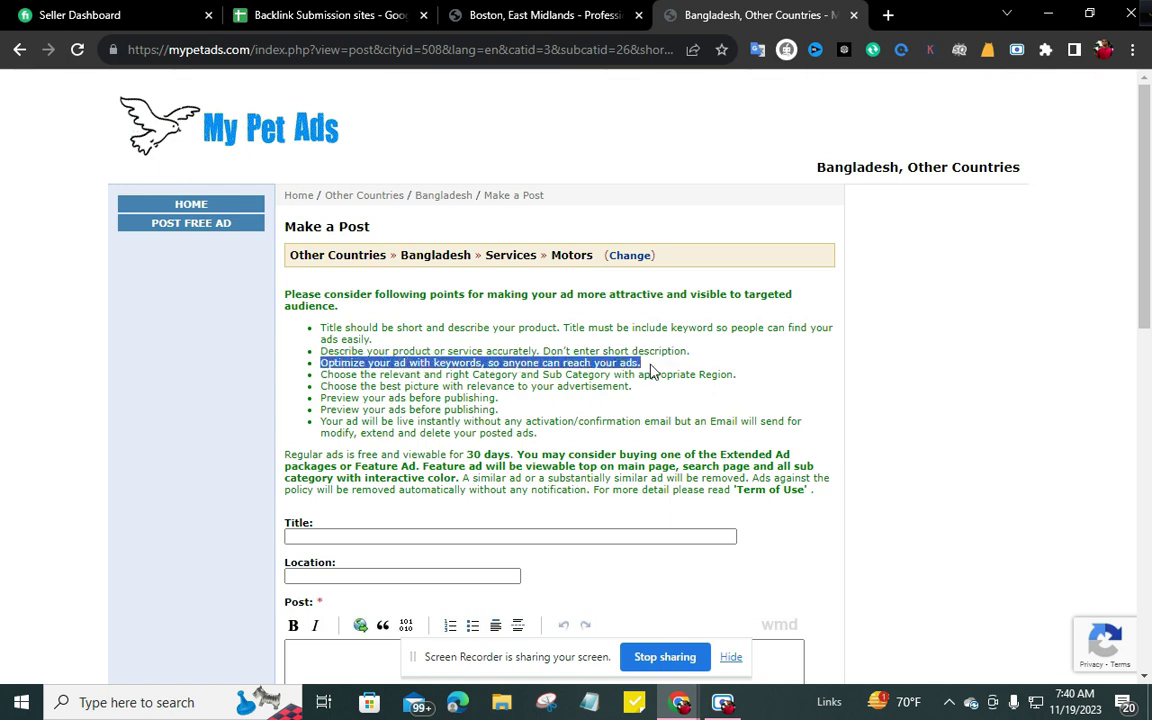
{"action": "left_click_drag", "start_coordinate": [326, 375], "coordinate": [436, 380]}
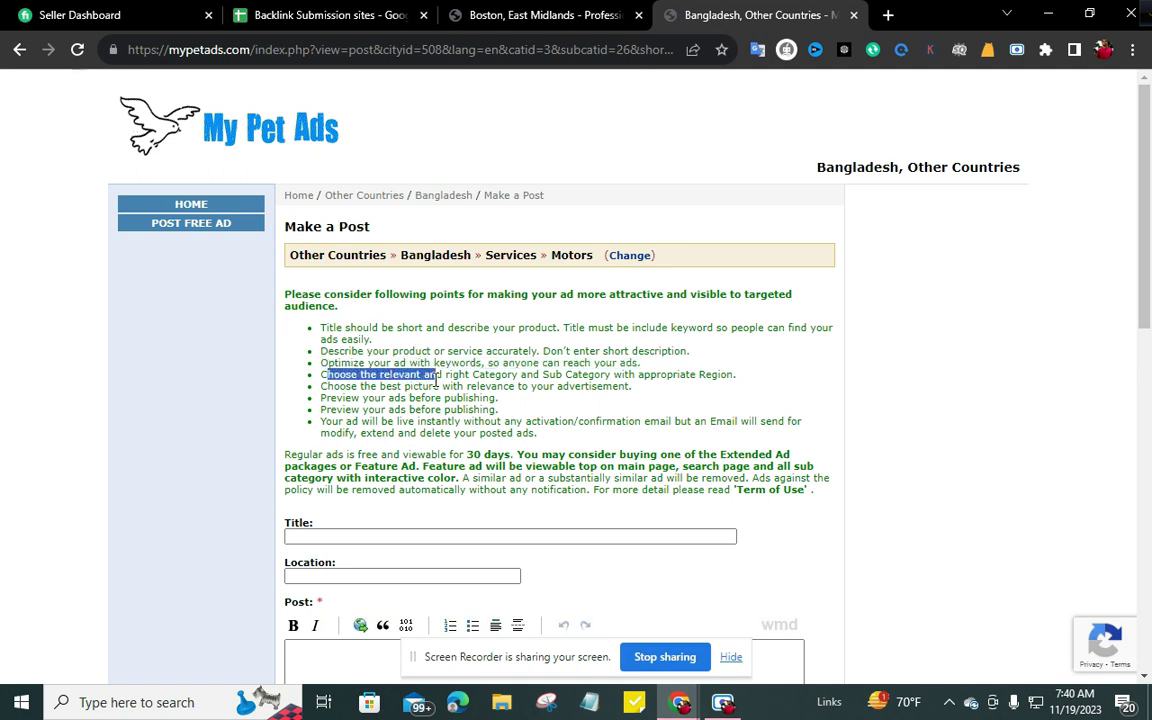
{"action": "left_click_drag", "start_coordinate": [508, 378], "coordinate": [704, 375]}
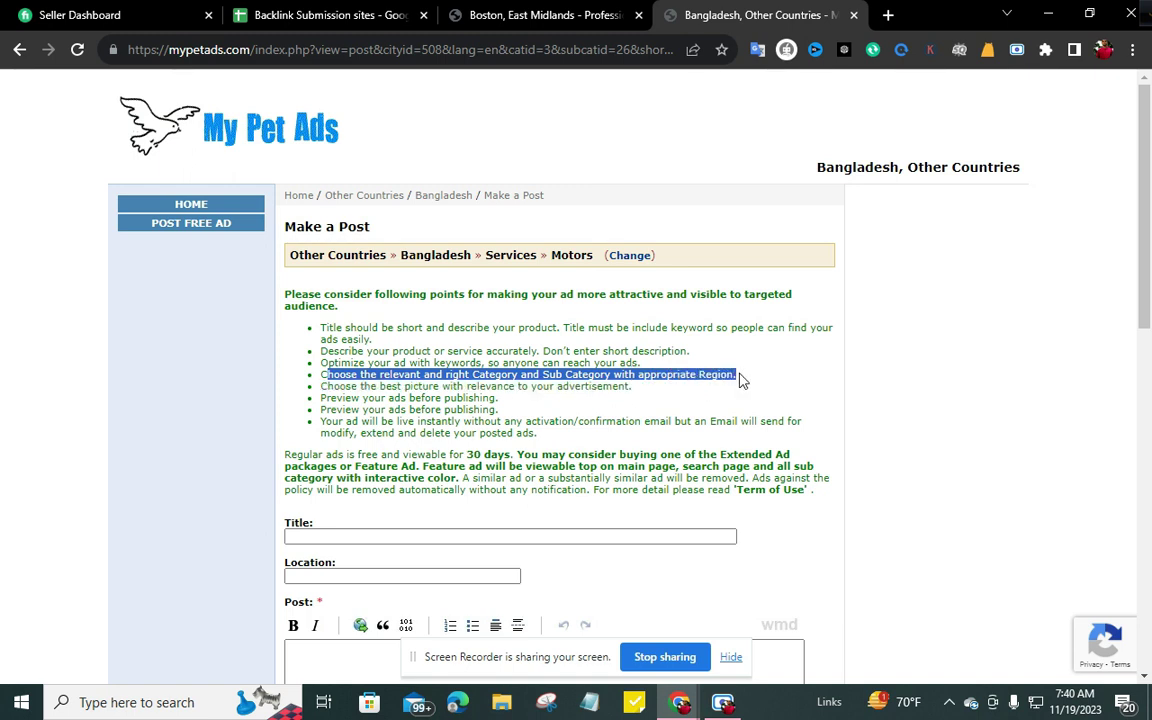
{"action": "left_click", "coordinate": [323, 392]}
{"action": "left_click_drag", "start_coordinate": [319, 386], "coordinate": [609, 387]}
{"action": "left_click_drag", "start_coordinate": [320, 421], "coordinate": [541, 437]}
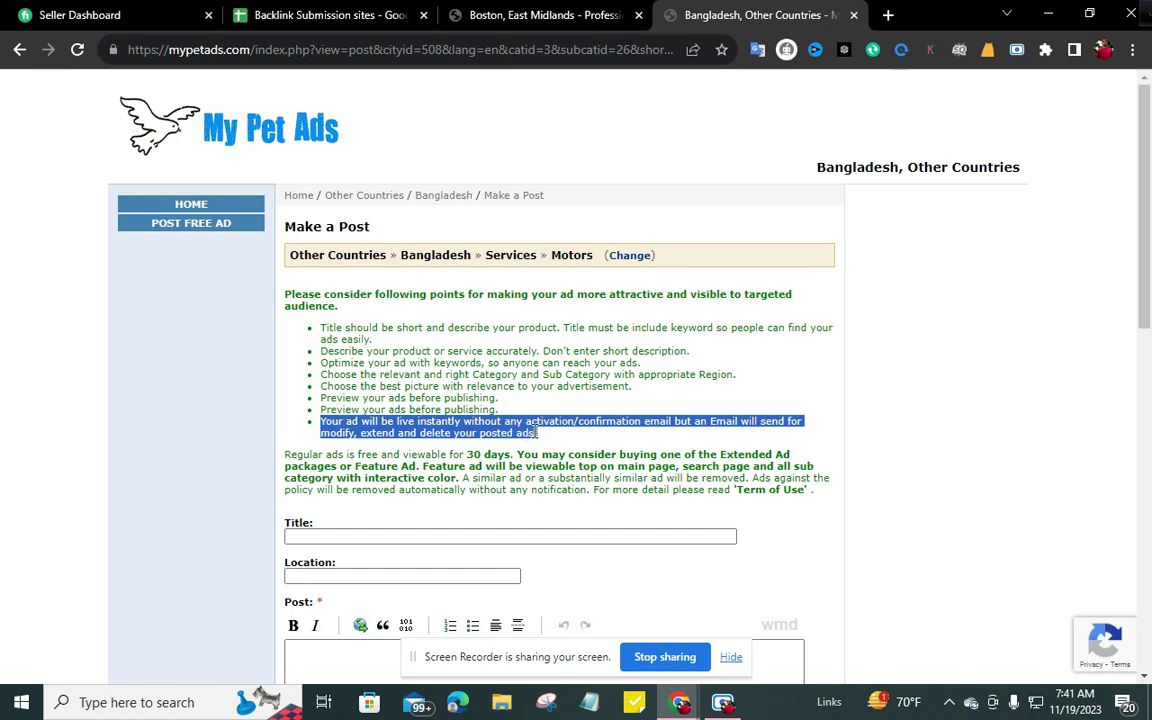
{"action": "left_click", "coordinate": [440, 415]}
Examine the Title, Location and Post fields of the ad form, placing the cursor in each without entering text.
{"action": "scroll", "coordinate": [347, 300], "scroll_direction": "down", "scroll_amount": 3}
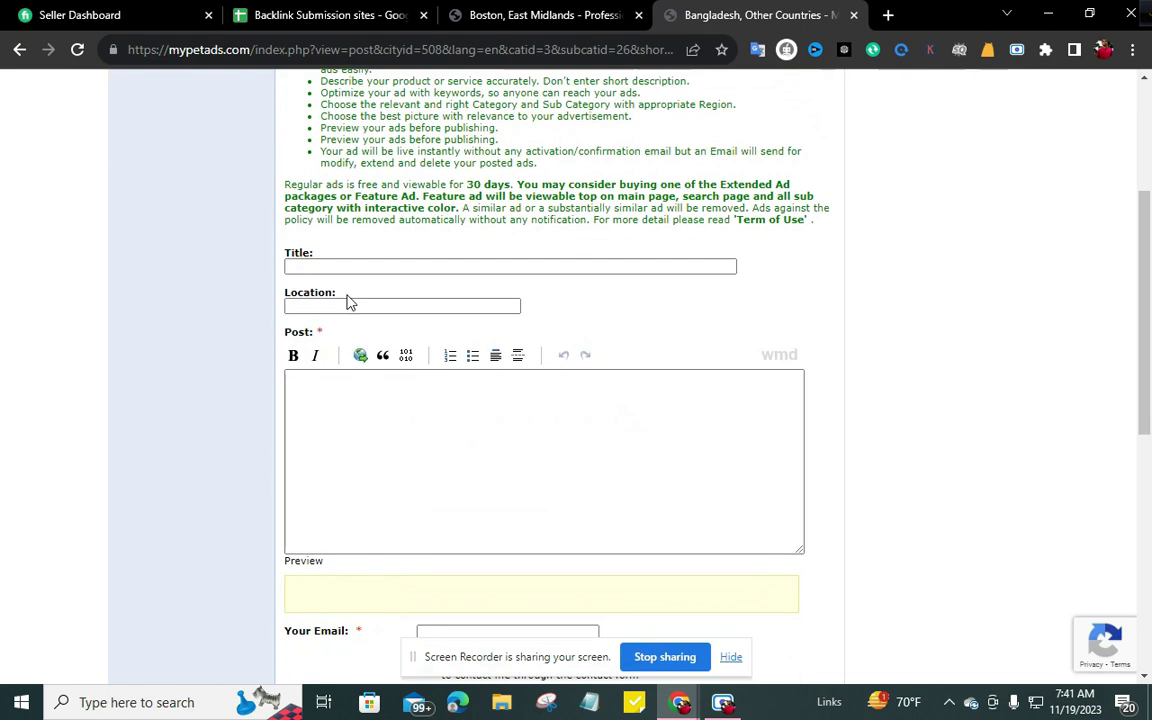
{"action": "left_click", "coordinate": [325, 265]}
{"action": "left_click_drag", "start_coordinate": [320, 257], "coordinate": [320, 78]}
{"action": "left_click", "coordinate": [322, 268]}
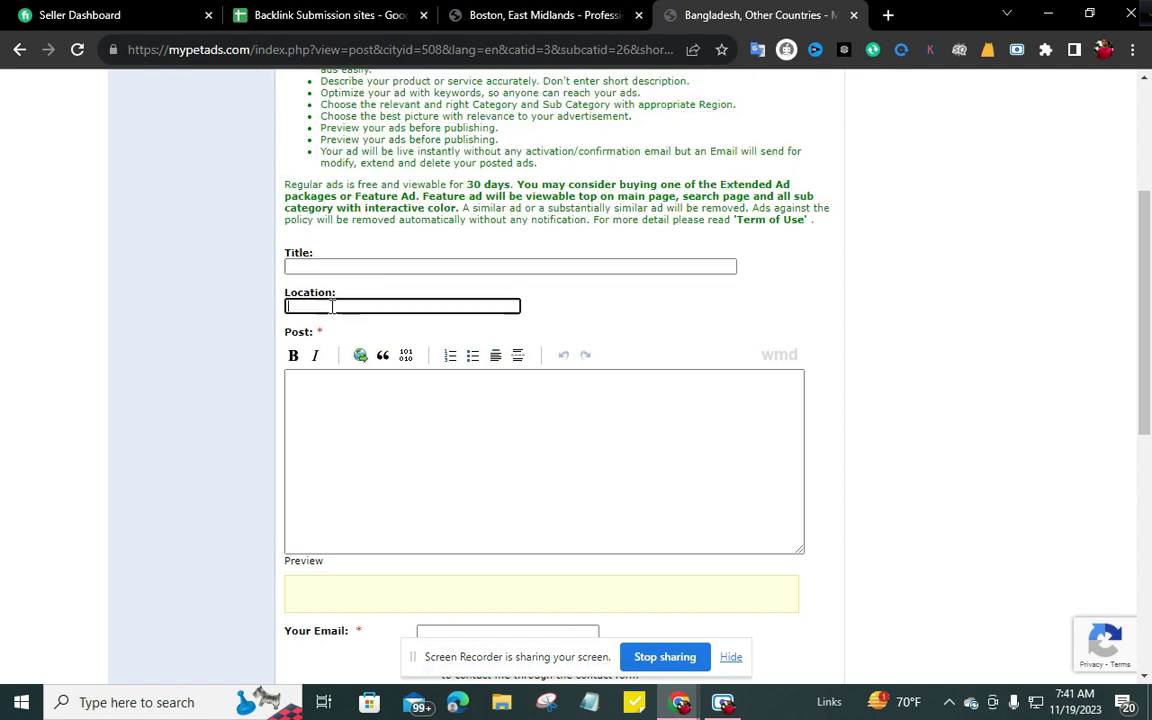
{"action": "left_click", "coordinate": [333, 306]}
{"action": "left_click", "coordinate": [302, 266]}
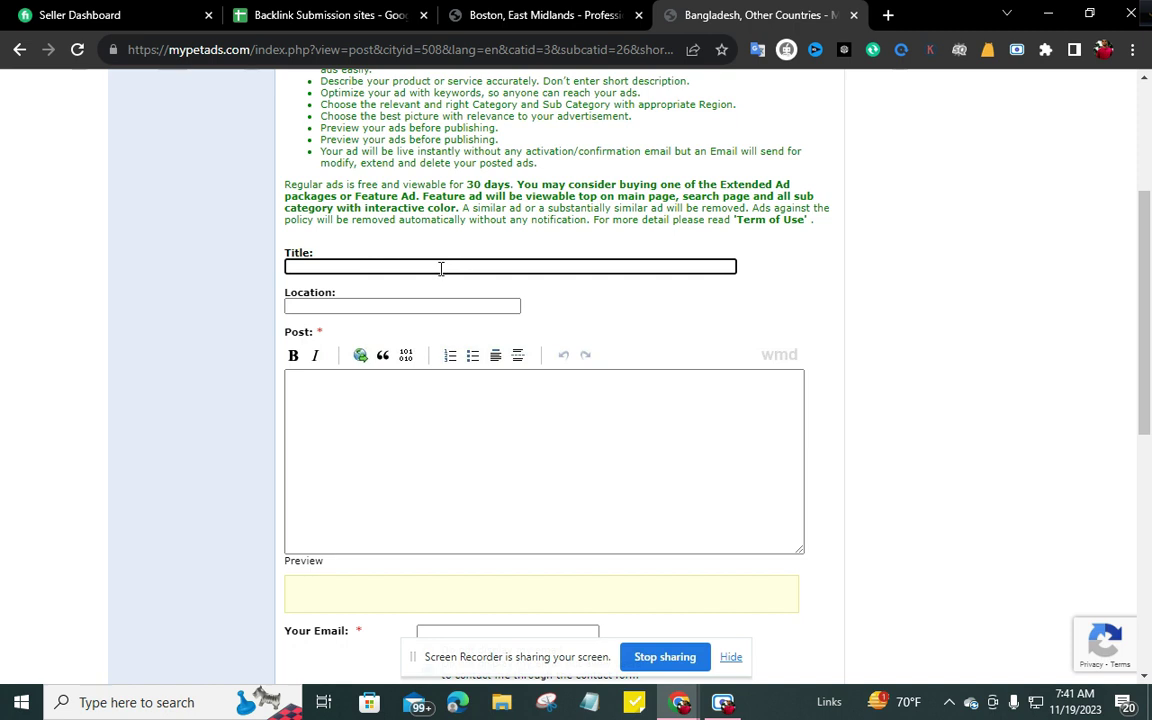
{"action": "left_click", "coordinate": [300, 306]}
{"action": "left_click", "coordinate": [319, 398]}
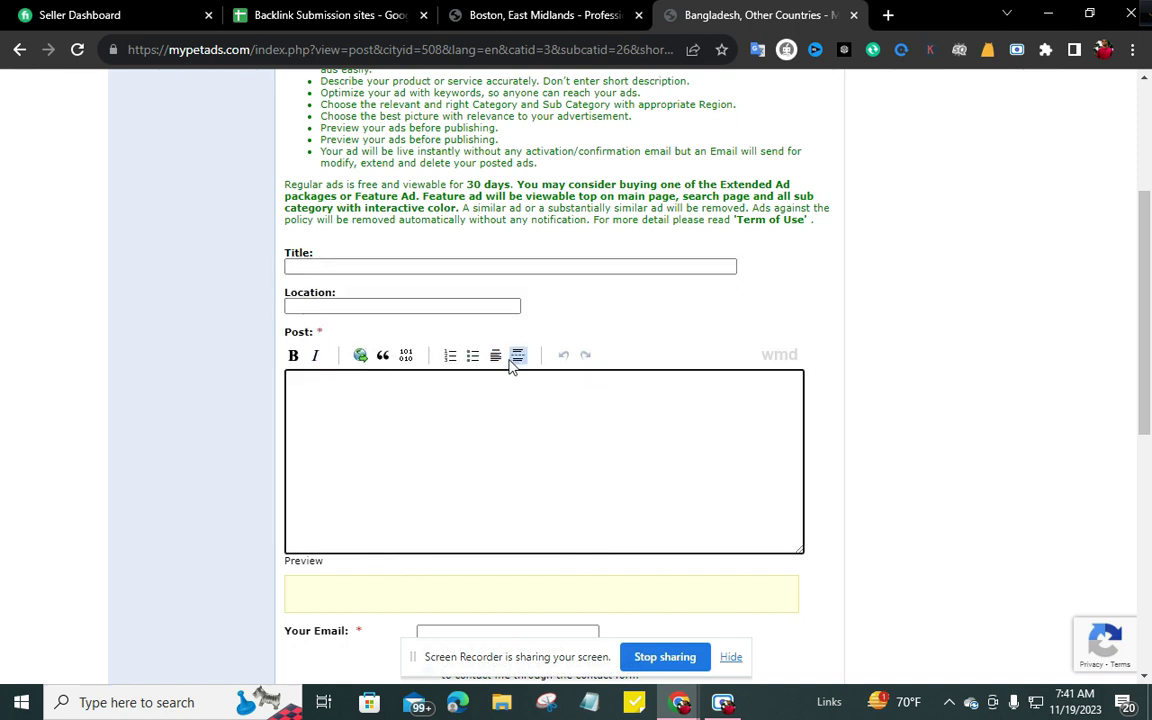
Inspect the required Post field and its editor's hyperlink address prompt, then cancel without inserting a link.
{"action": "left_click_drag", "start_coordinate": [341, 338], "coordinate": [288, 336]}
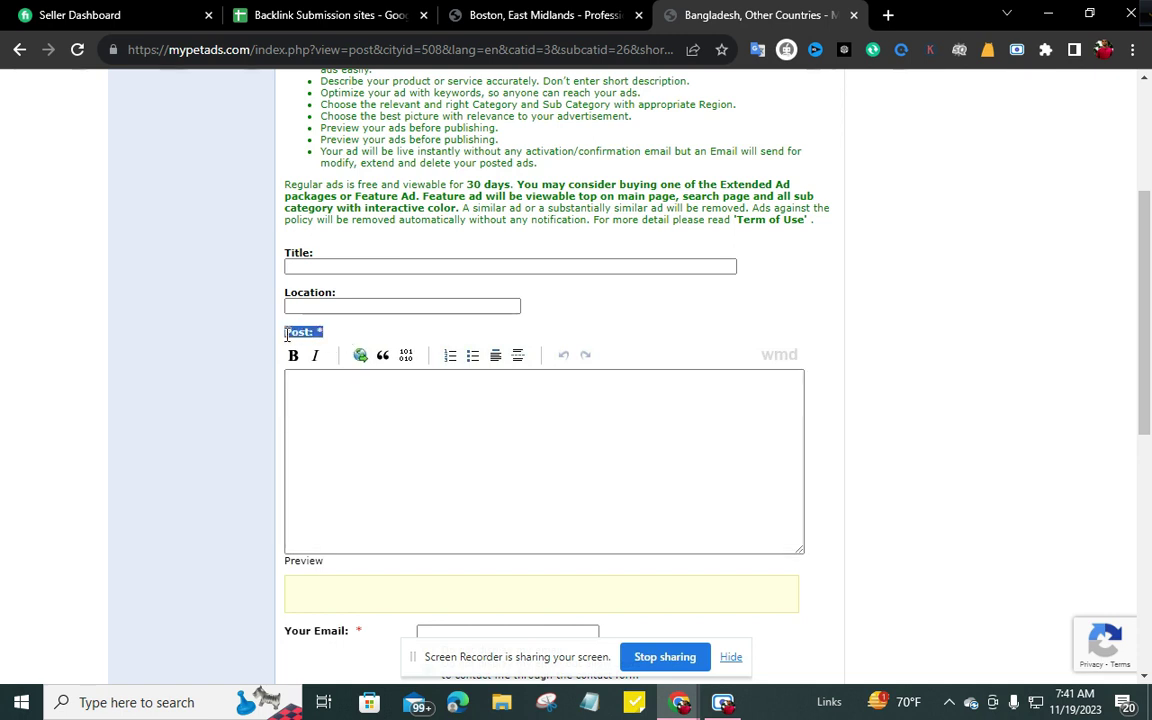
{"action": "left_click", "coordinate": [348, 338]}
{"action": "left_click", "coordinate": [338, 338]}
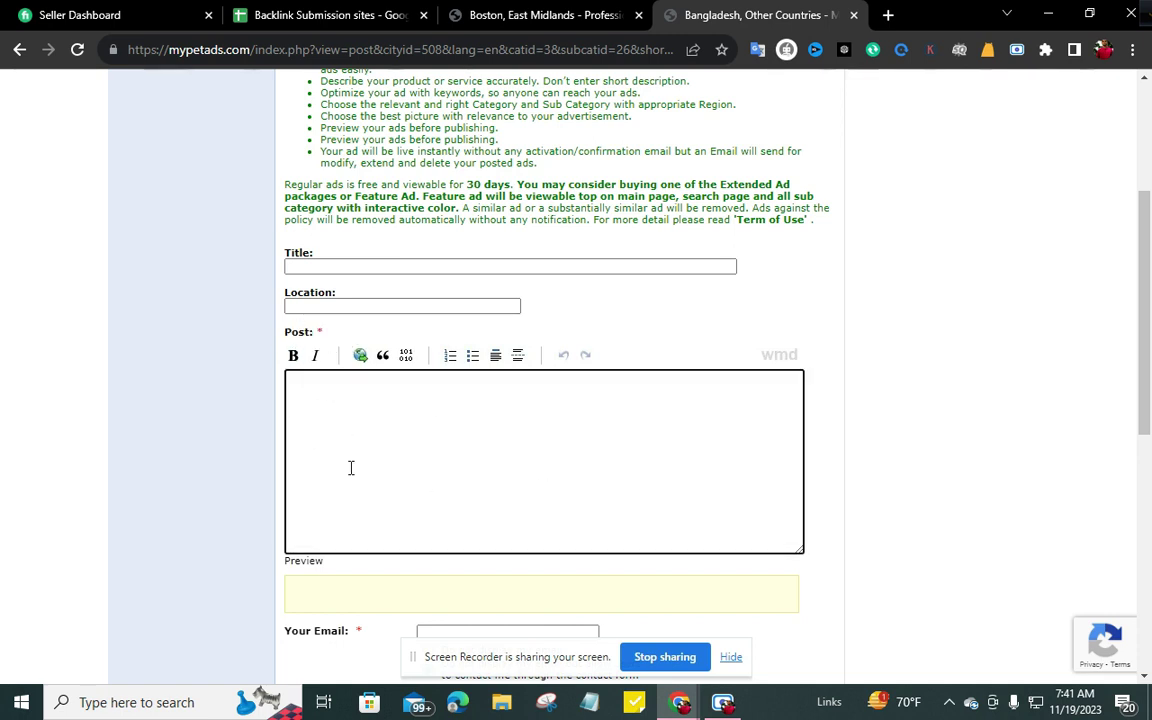
{"action": "left_click", "coordinate": [361, 356]}
{"action": "left_click", "coordinate": [473, 374]}
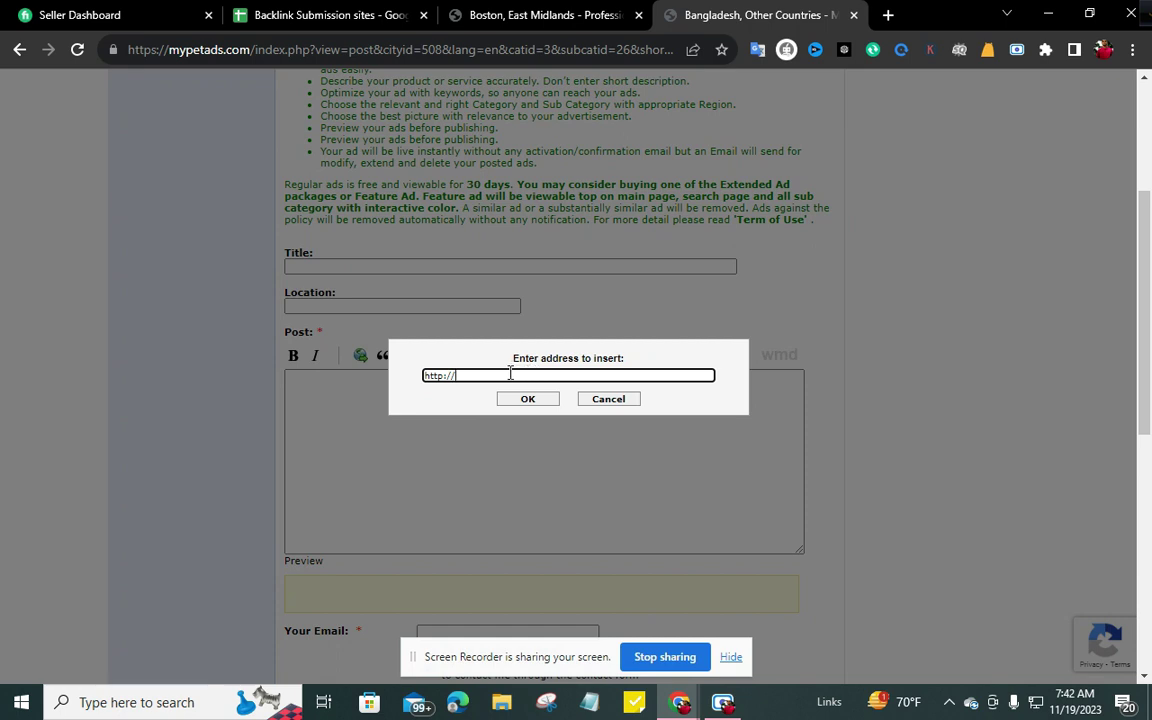
{"action": "left_click", "coordinate": [610, 400]}
Examine the required Your Email field and its email display options without entering an address.
{"action": "scroll", "coordinate": [495, 410], "scroll_direction": "down", "scroll_amount": 3}
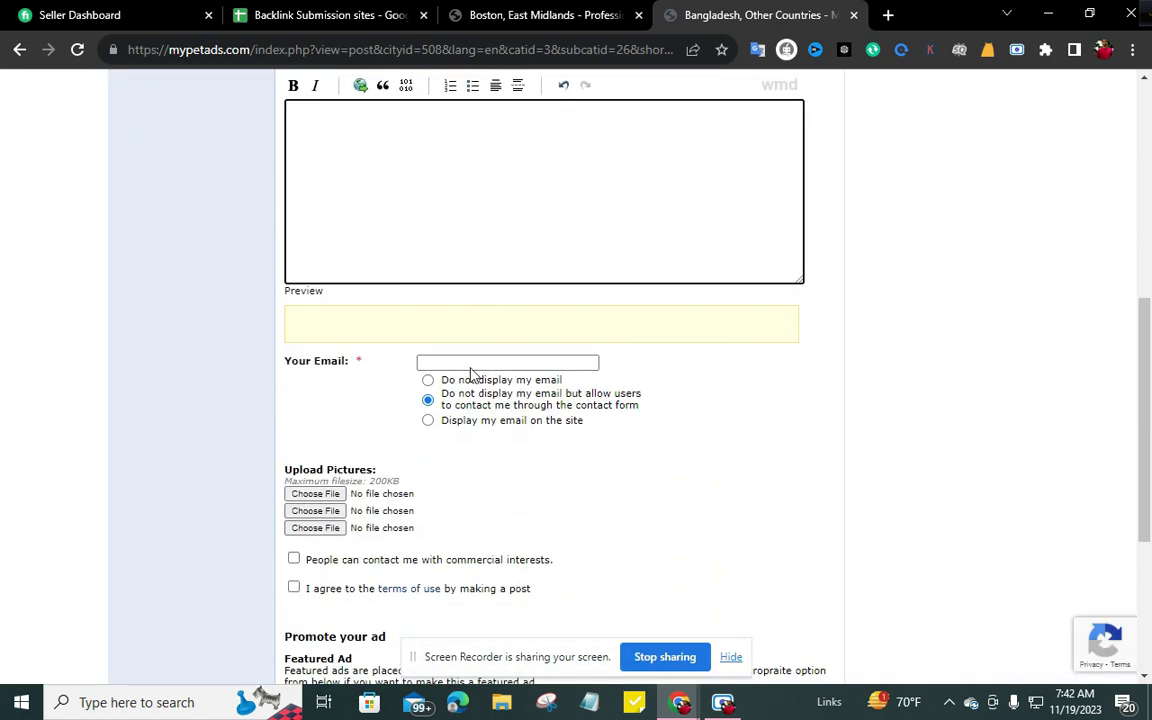
{"action": "left_click_drag", "start_coordinate": [380, 370], "coordinate": [288, 375]}
{"action": "left_click", "coordinate": [375, 368]}
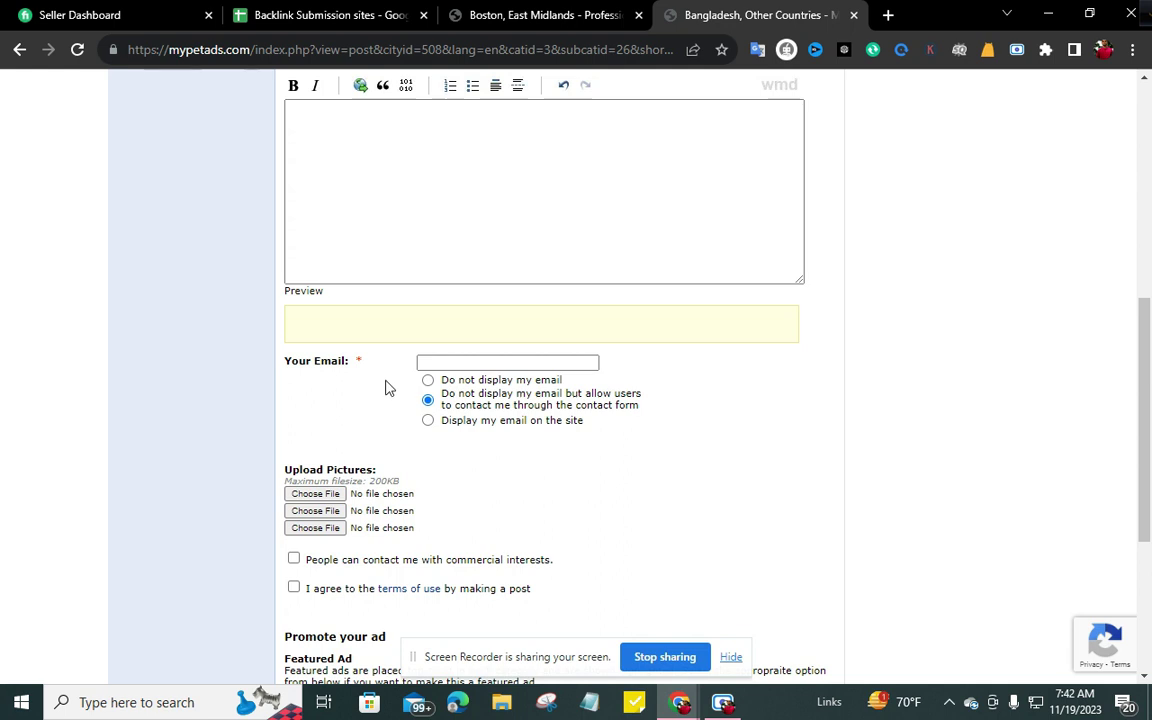
{"action": "left_click_drag", "start_coordinate": [375, 368], "coordinate": [288, 362]}
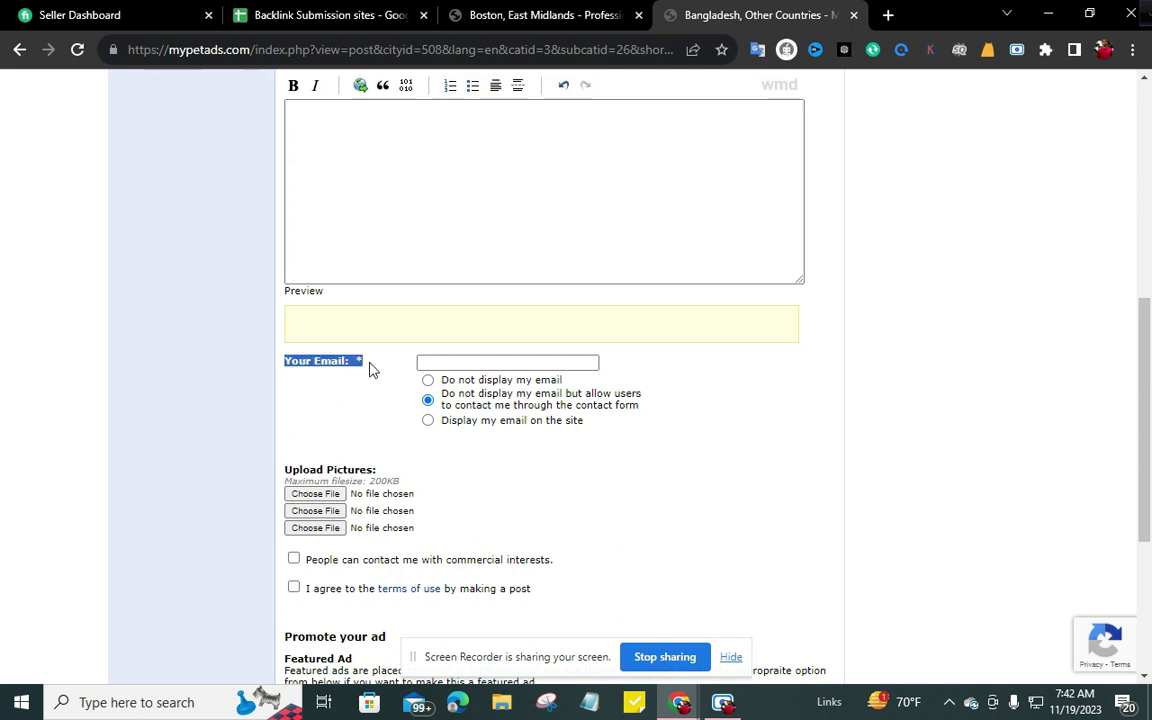
{"action": "left_click", "coordinate": [485, 362]}
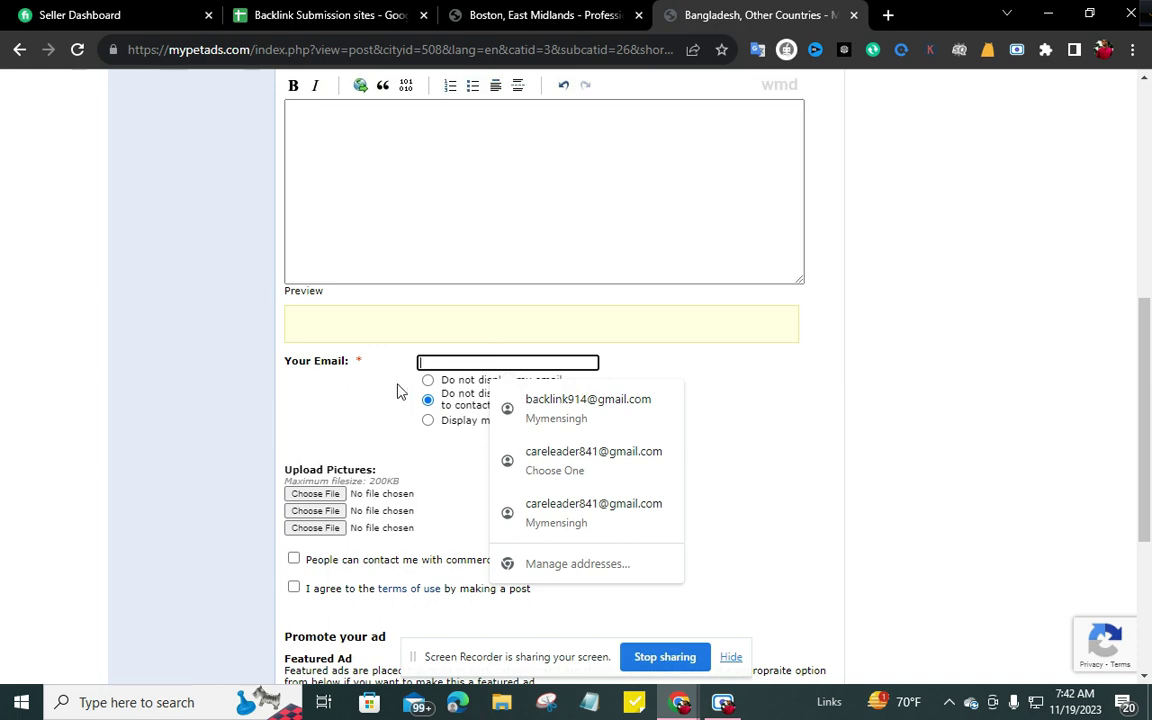
Review the picture upload, consent, promotion and posting options, opening the picture file chooser and closing it without choosing a file.
{"action": "scroll", "coordinate": [407, 343], "scroll_direction": "down", "scroll_amount": 3}
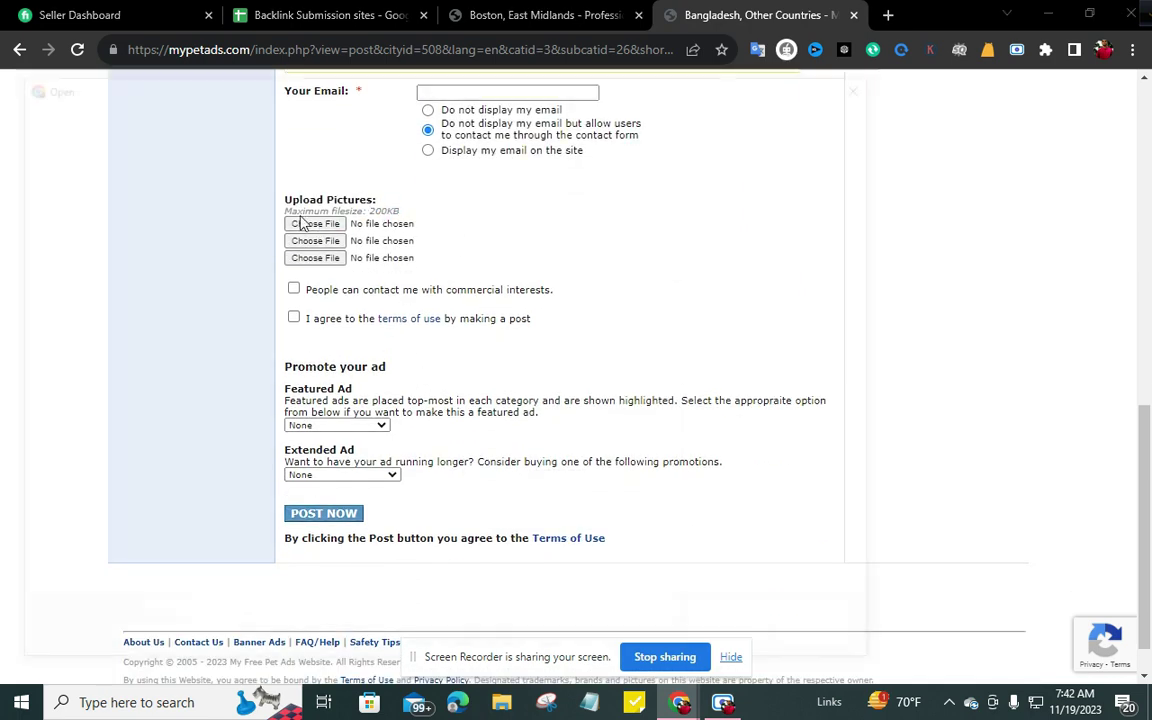
{"action": "left_click", "coordinate": [315, 224]}
{"action": "left_click", "coordinate": [872, 81]}
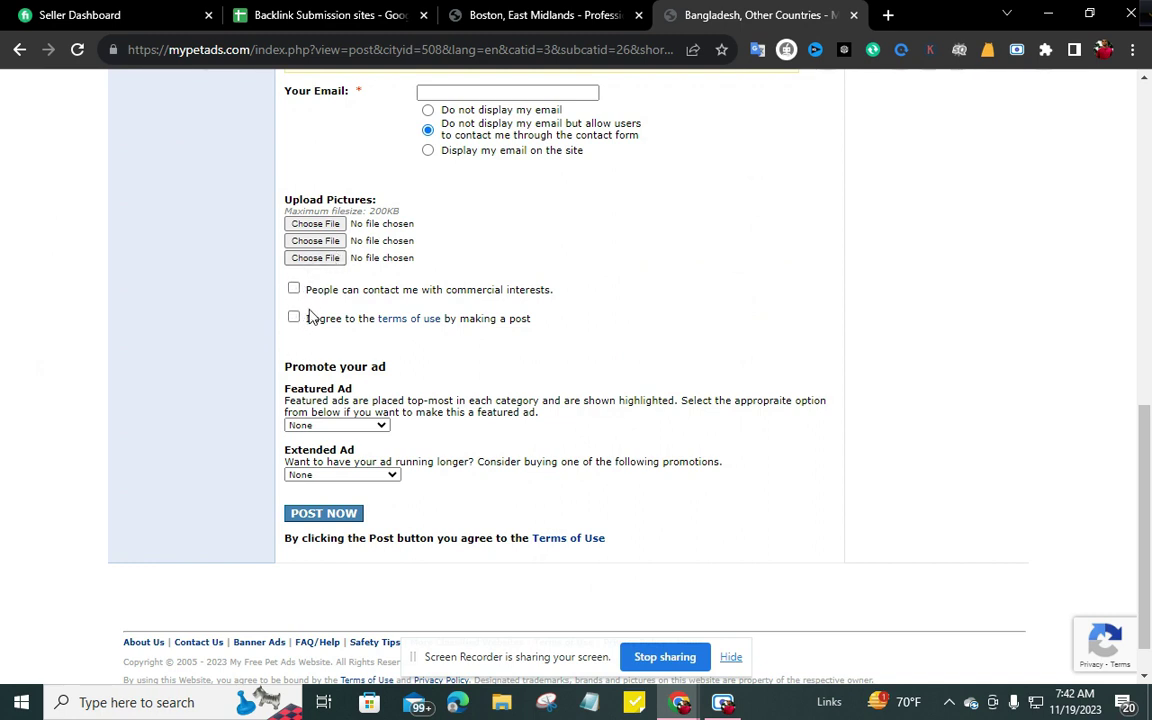
{"action": "scroll", "coordinate": [448, 385], "scroll_direction": "down", "scroll_amount": 1}
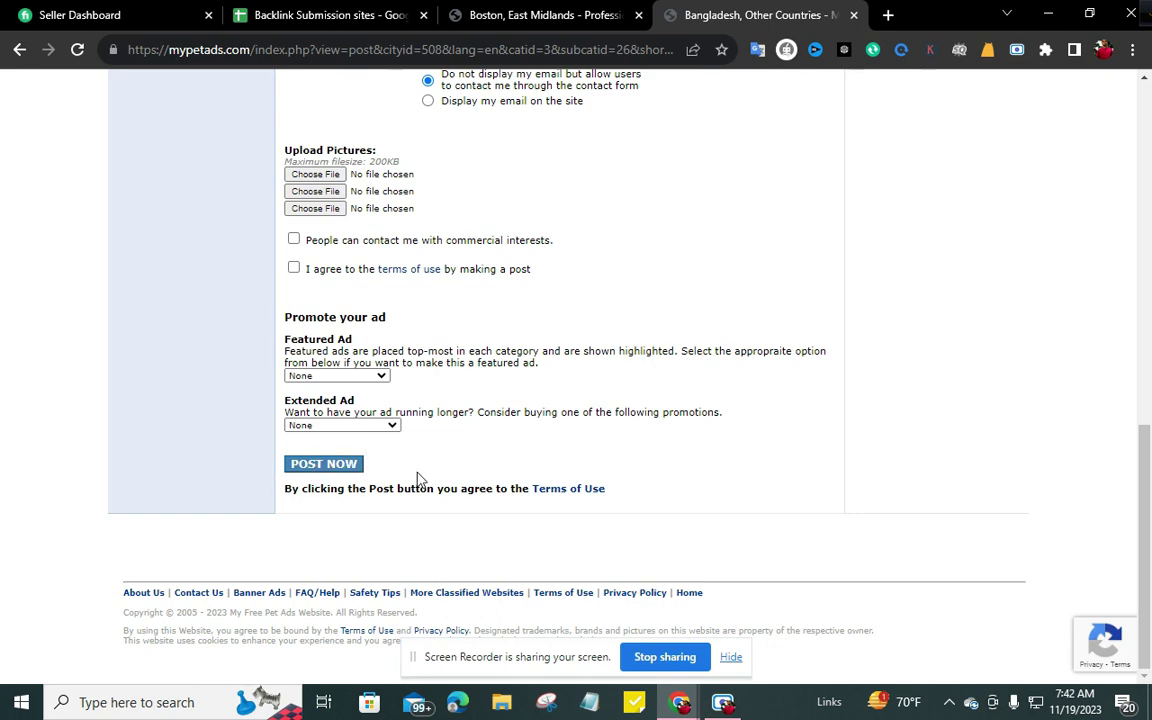
{"action": "scroll", "coordinate": [370, 445], "scroll_direction": "up", "scroll_amount": 10}
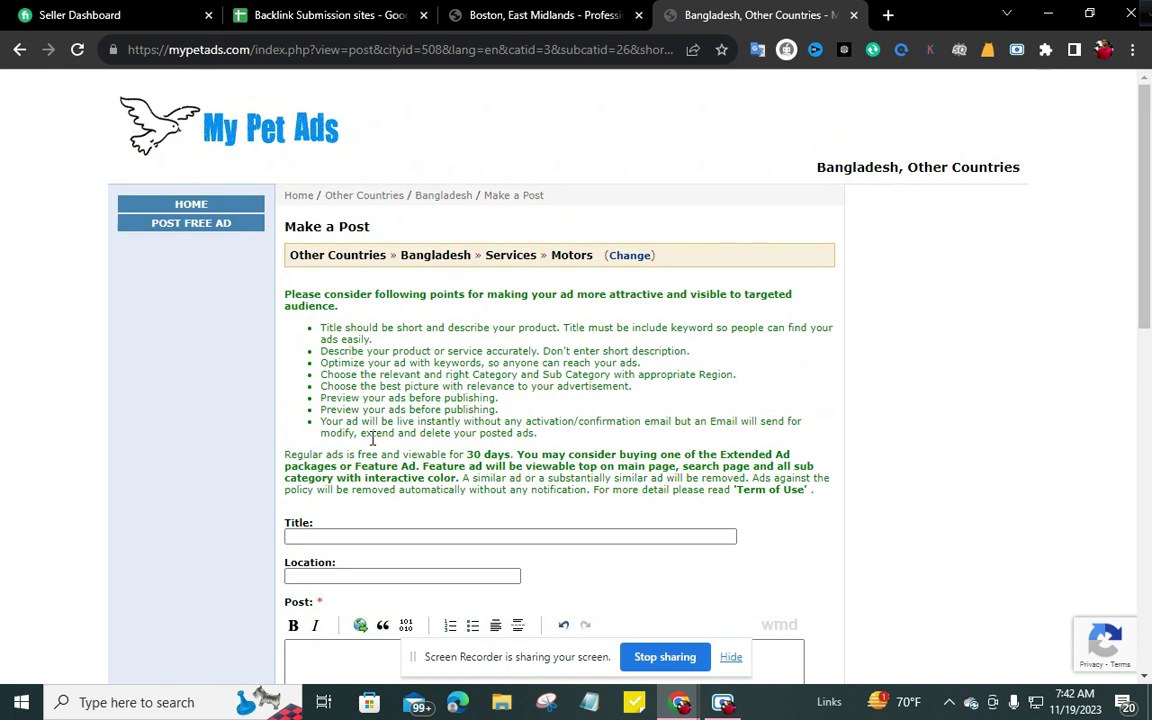
Return to the Backlink Submission sites spreadsheet in Google Sheets and review the classified site links in column A.
{"action": "left_click", "coordinate": [330, 15]}
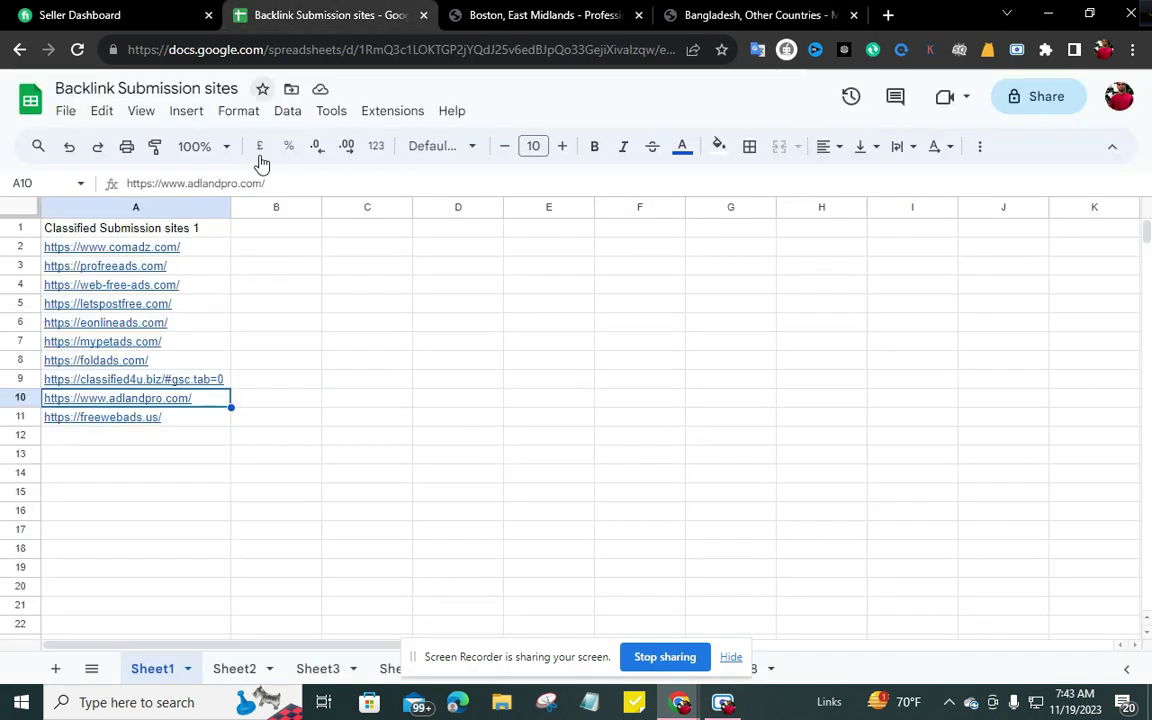
{"action": "left_click", "coordinate": [303, 342]}
{"action": "left_click_drag", "start_coordinate": [139, 437], "coordinate": [123, 260]}
{"action": "left_click", "coordinate": [533, 287]}
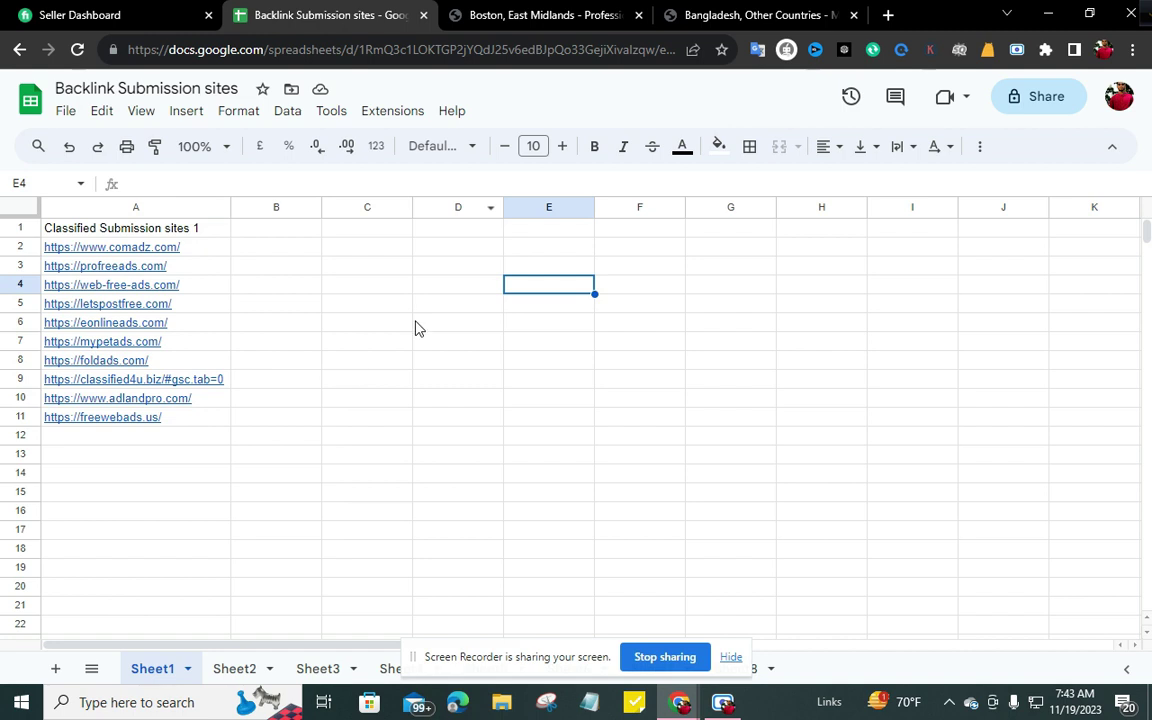
{"action": "left_click", "coordinate": [564, 381]}
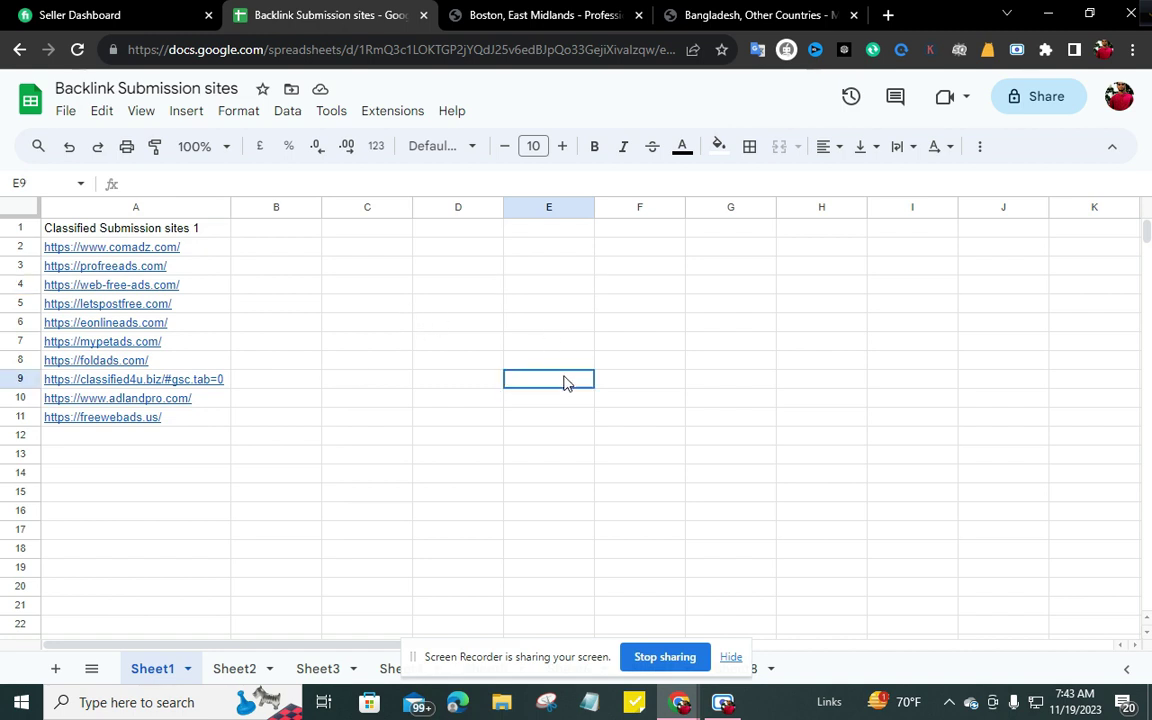